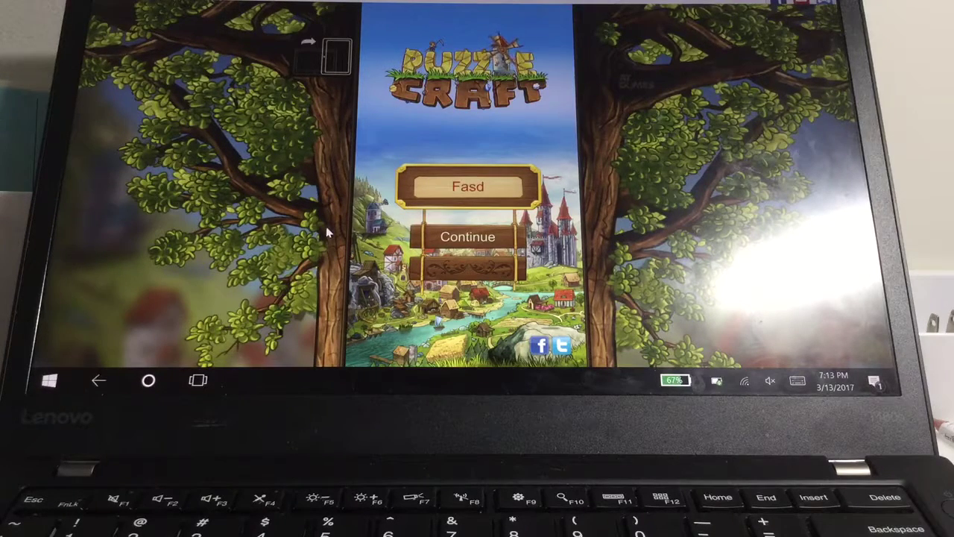
- Resume the Fasd settlement and collect its taxes, bringing taxes collected to 200
left_click(470, 244)
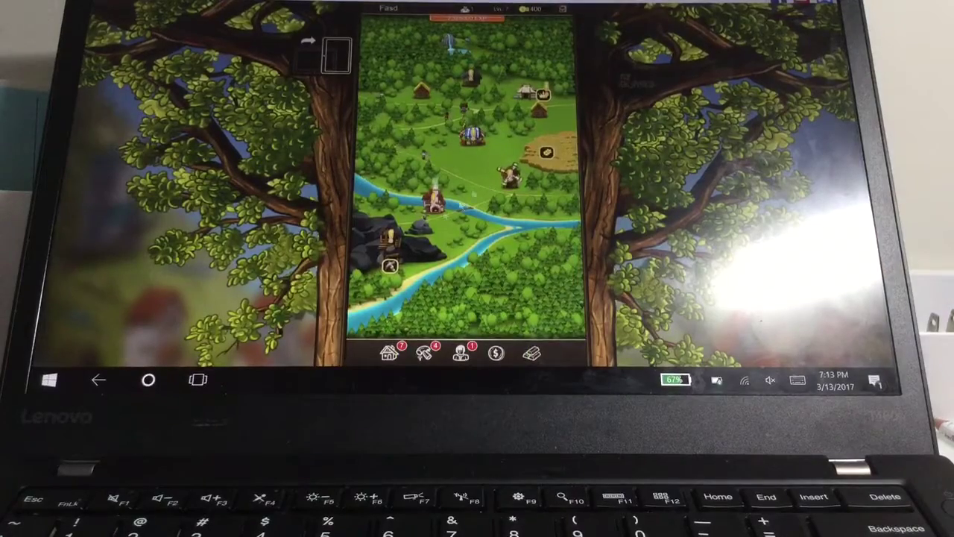
left_click(544, 99)
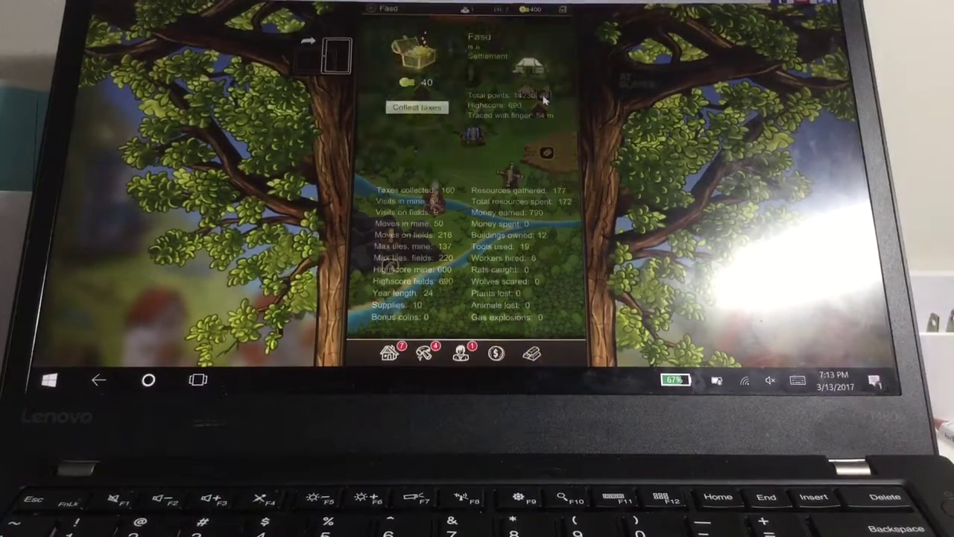
left_click(435, 108)
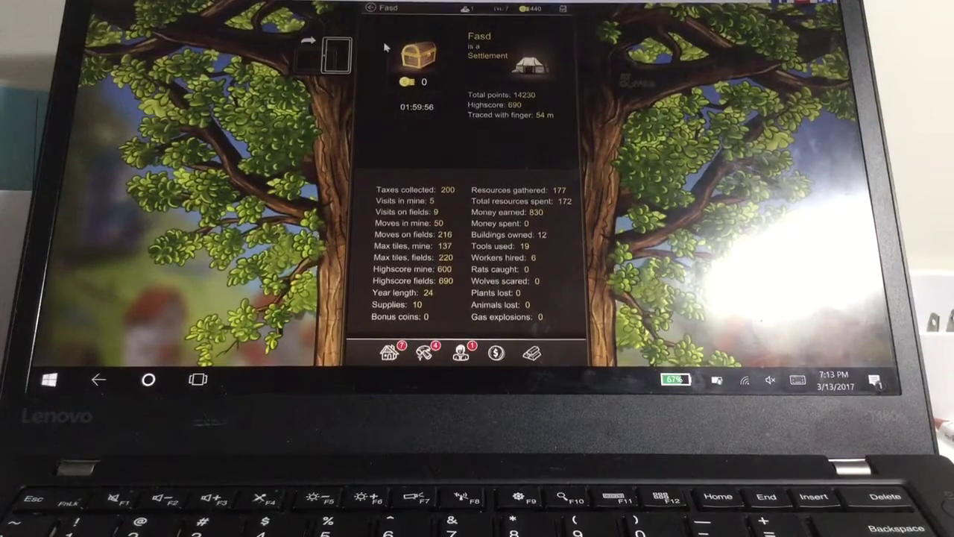
left_click(371, 8)
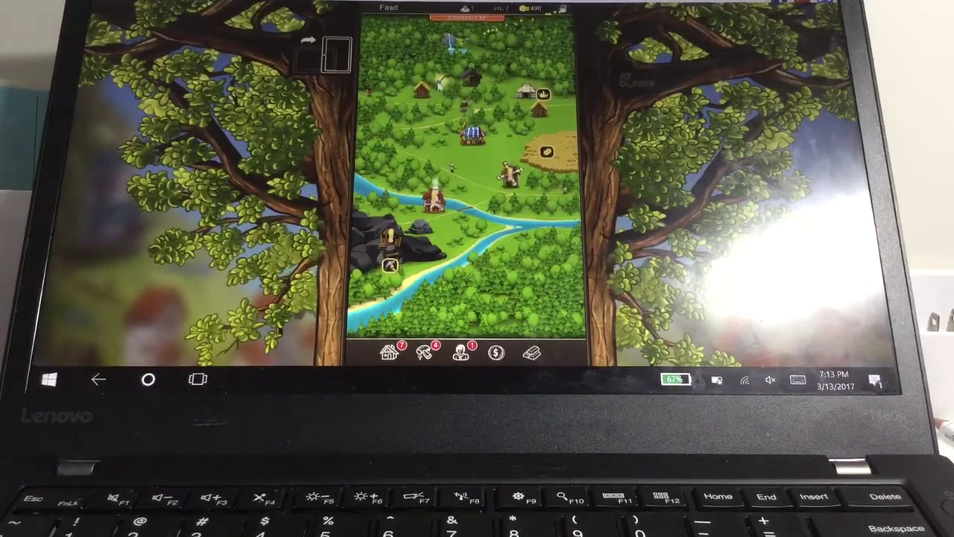
- Check the mine's digging options without digging, then browse the Tools and Buildings lists
left_click(389, 261)
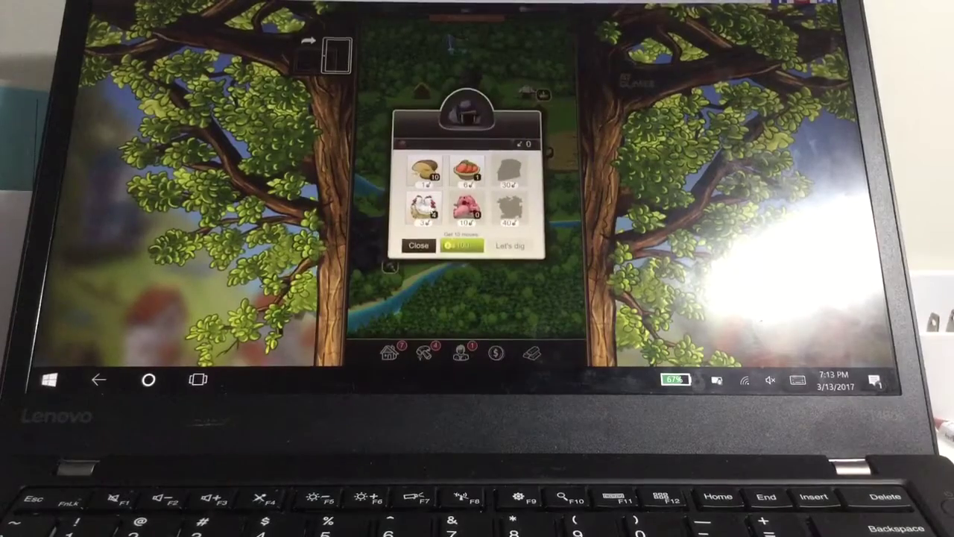
left_click(380, 261)
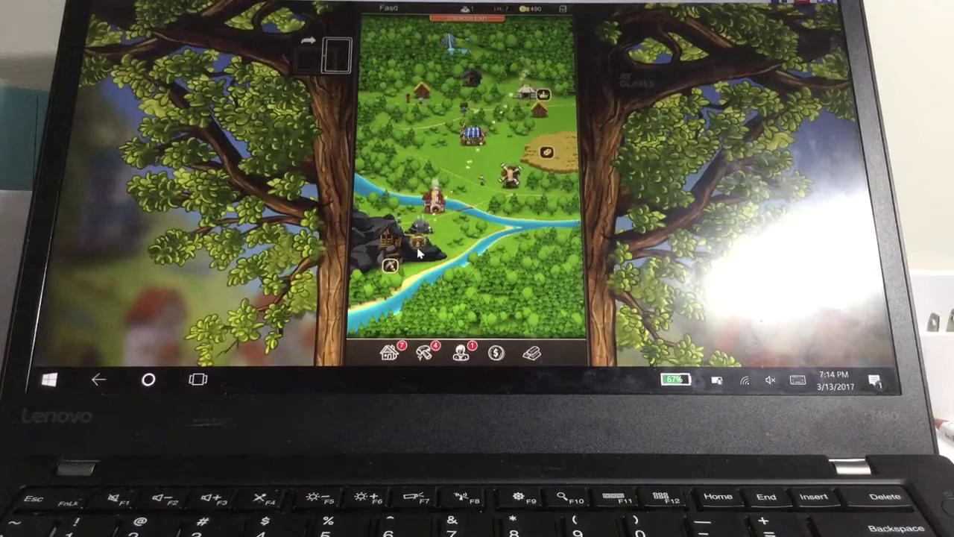
left_click(419, 246)
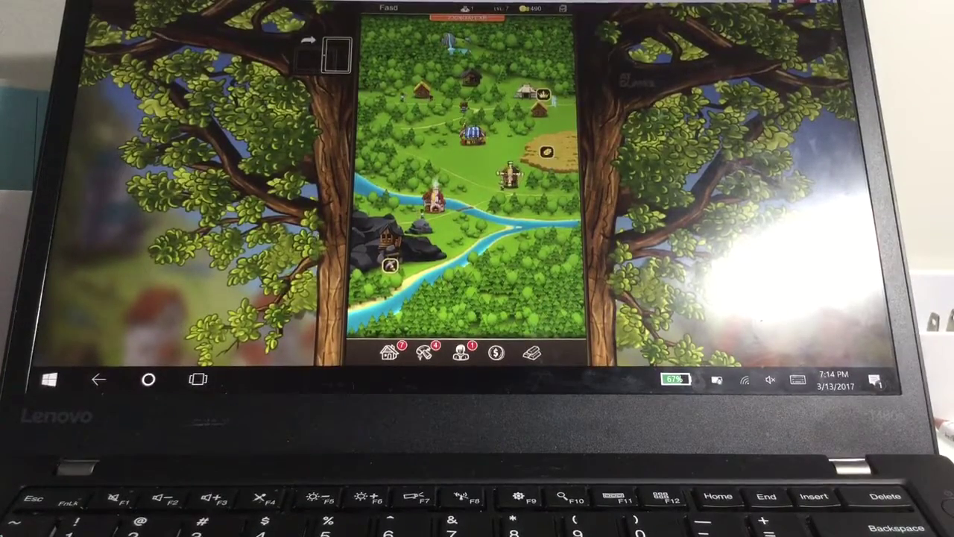
left_click(426, 355)
left_click(389, 354)
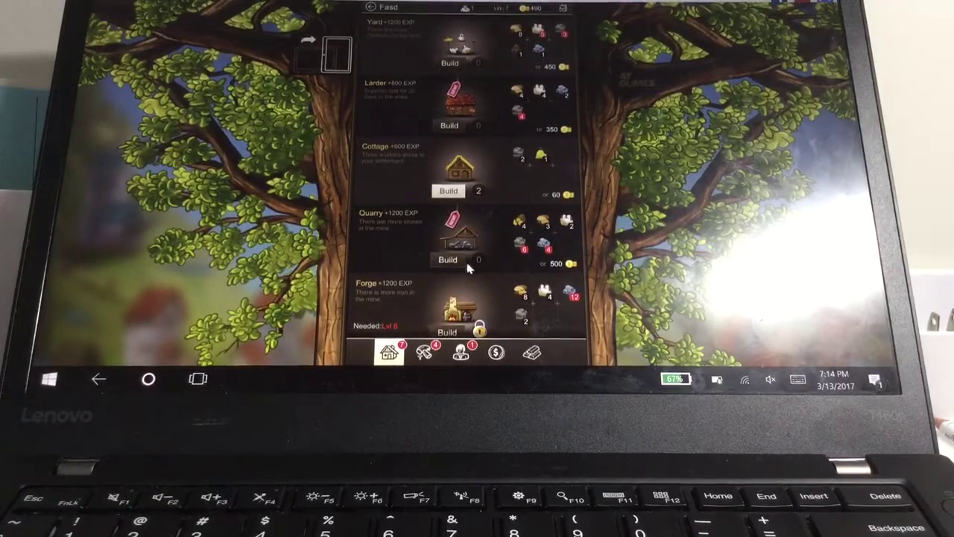
scroll(468, 269, "down", 1)
scroll(468, 265, "down", 2)
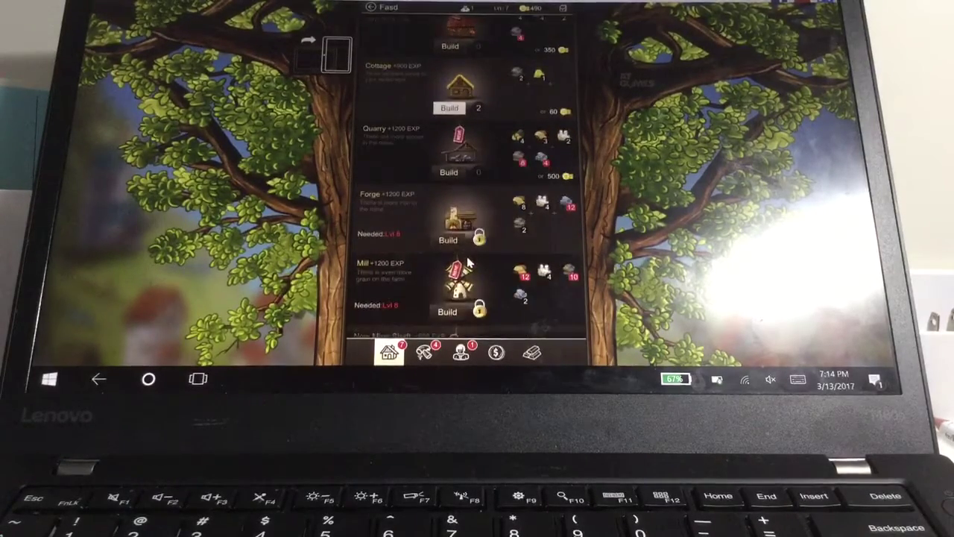
scroll(468, 262, "down", 2)
scroll(468, 262, "down", 2)
scroll(468, 262, "down", 2)
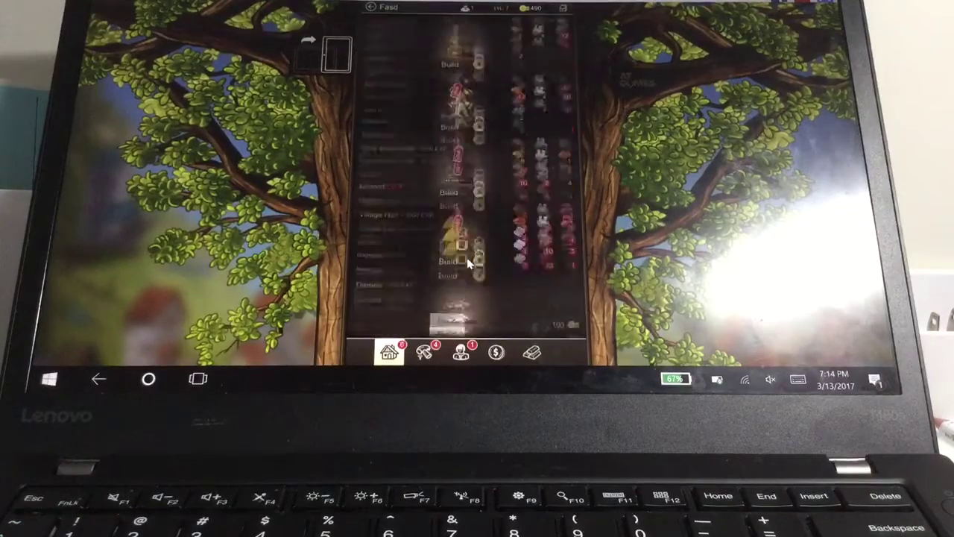
scroll(468, 261, "down", 2)
scroll(468, 253, "down", 2)
scroll(468, 239, "down", 2)
scroll(468, 223, "down", 2)
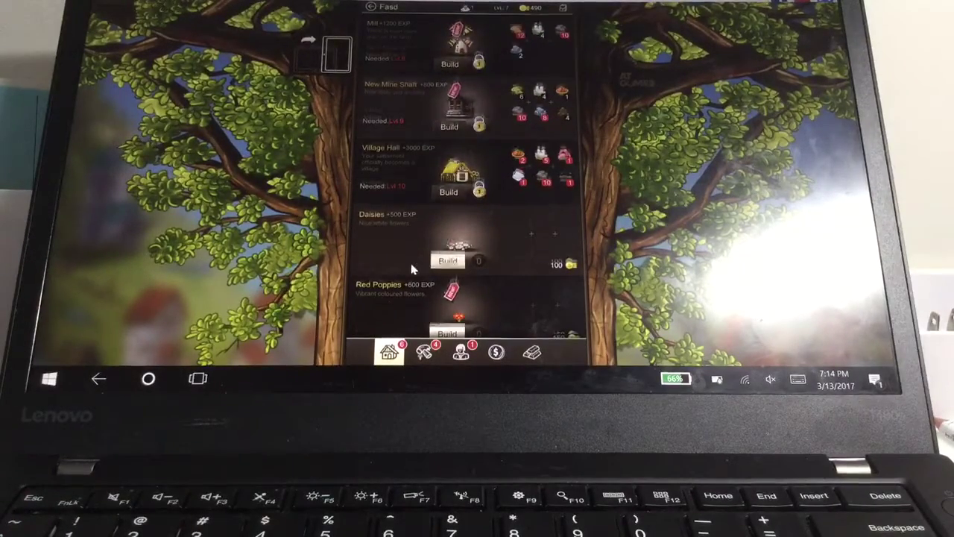
scroll(412, 269, "down", 2)
scroll(412, 269, "up", 2)
scroll(412, 269, "up", 3)
scroll(412, 269, "up", 3)
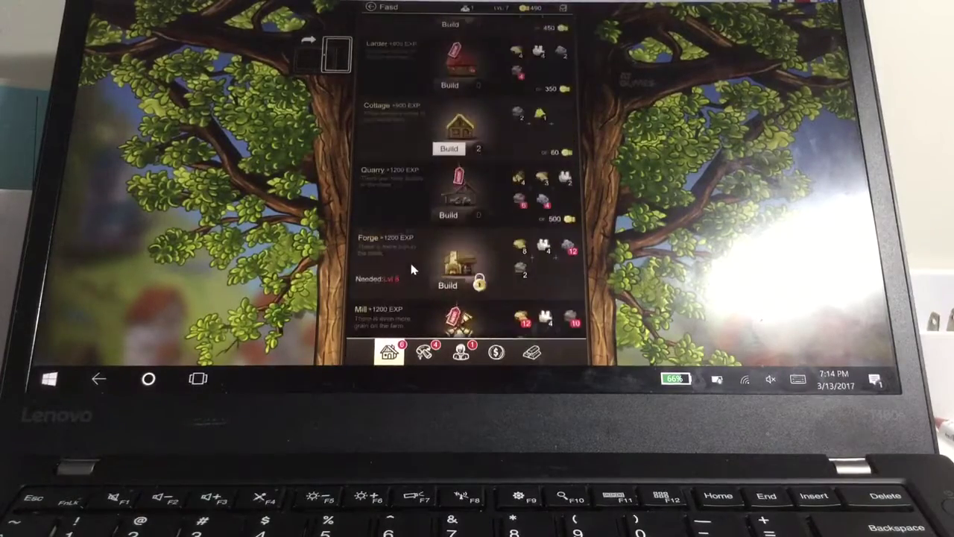
scroll(412, 269, "up", 1)
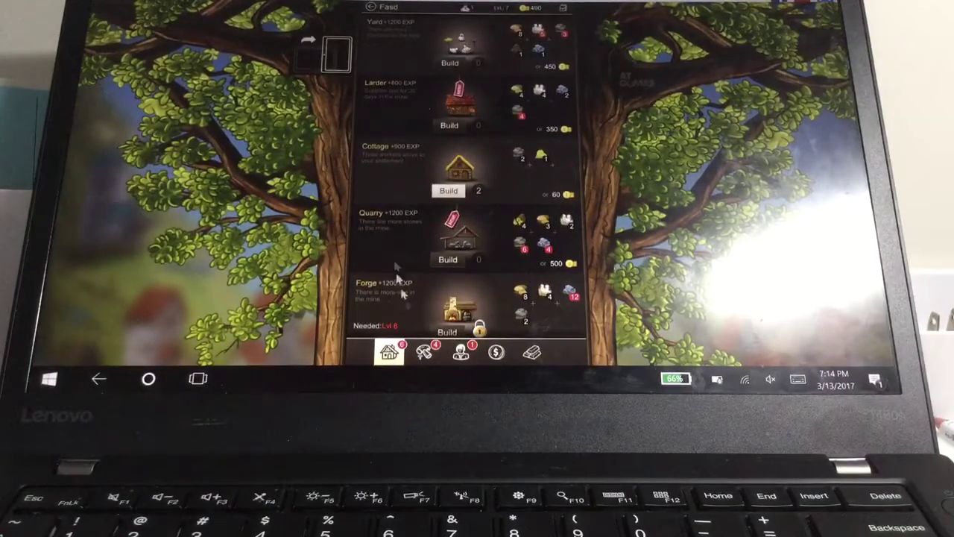
- Switch from the building list to the workers list, from Lumberjack to Stone Miner
left_click(461, 352)
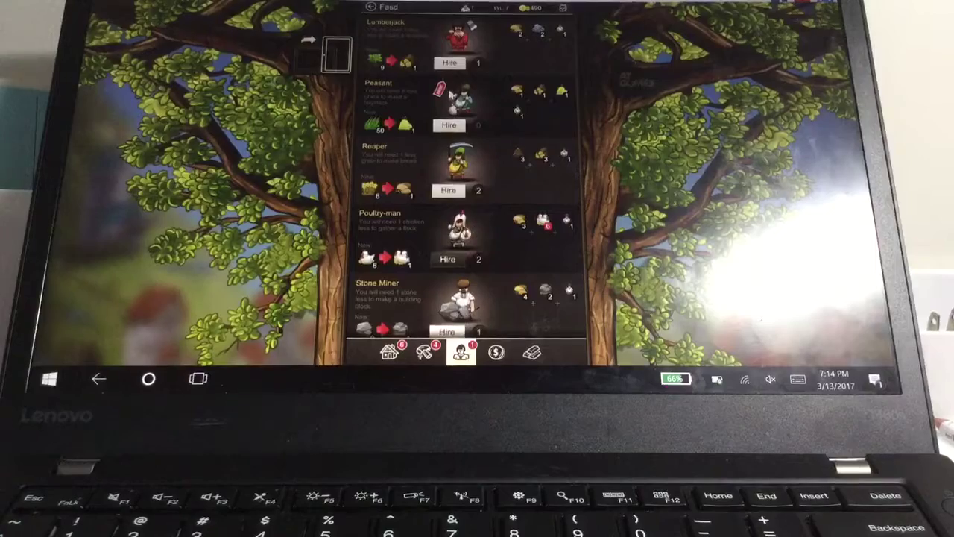
scroll(462, 172, "down", 2)
scroll(473, 224, "down", 1)
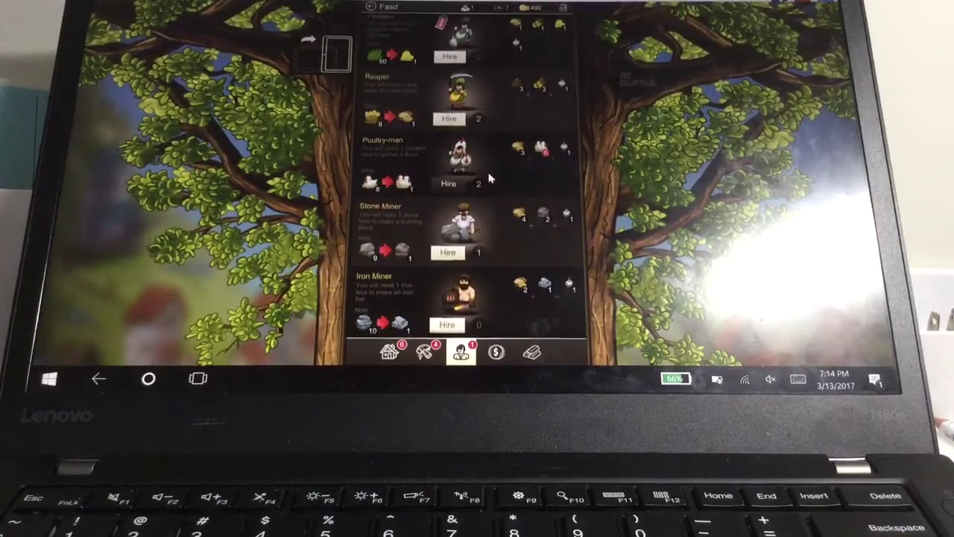
- Hire an Iron Miner from the worker list and confirm the hire
left_click(448, 326)
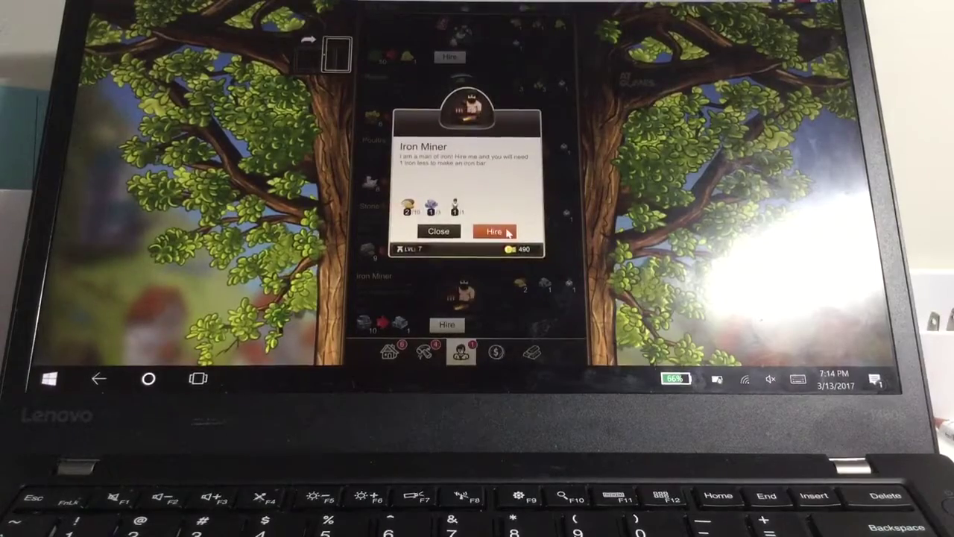
left_click(494, 232)
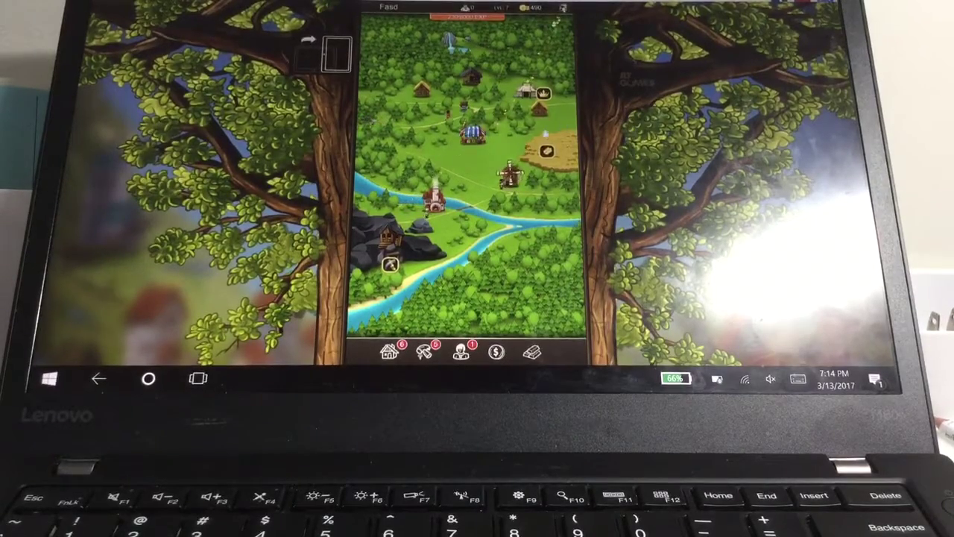
- Start farming on the farm field and use a tool, raising wheat from 12 to 14
left_click(539, 166)
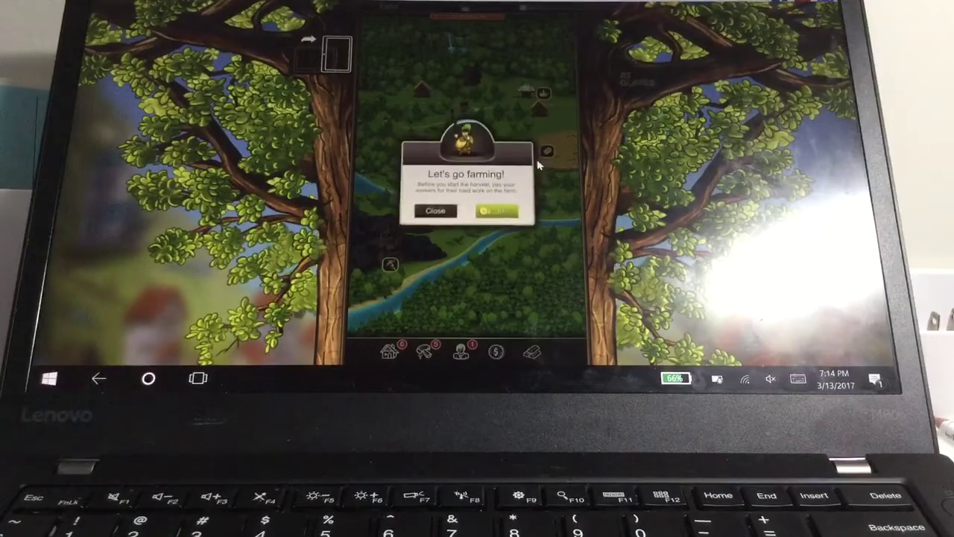
left_click(489, 212)
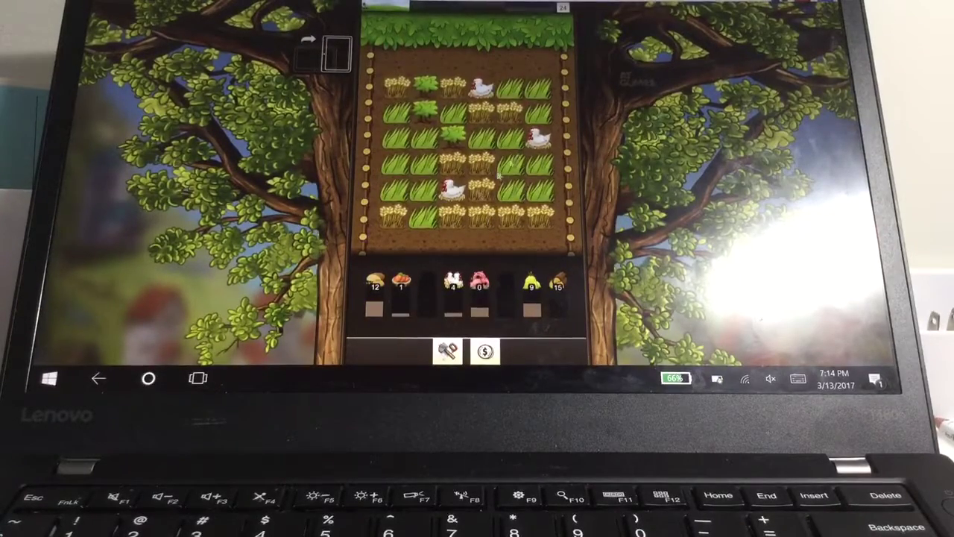
left_click(447, 351)
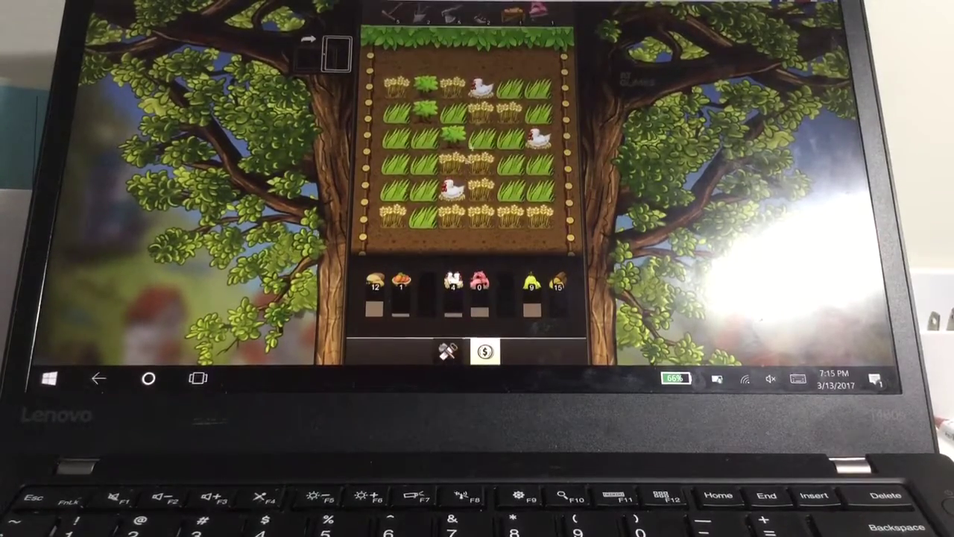
left_click(419, 17)
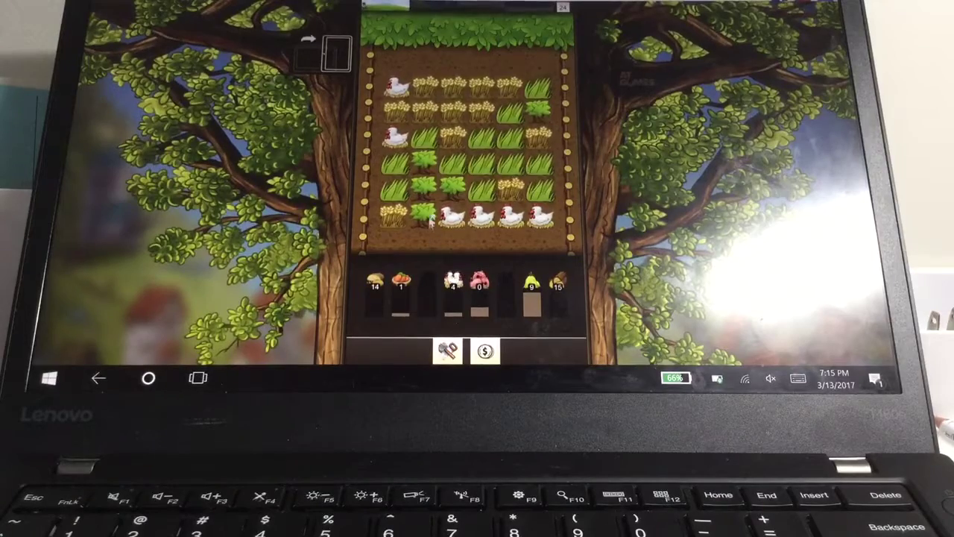
- Harvest a chain of wheat tiles and link a chain of grass tiles
left_click_drag(452, 137, 452, 121)
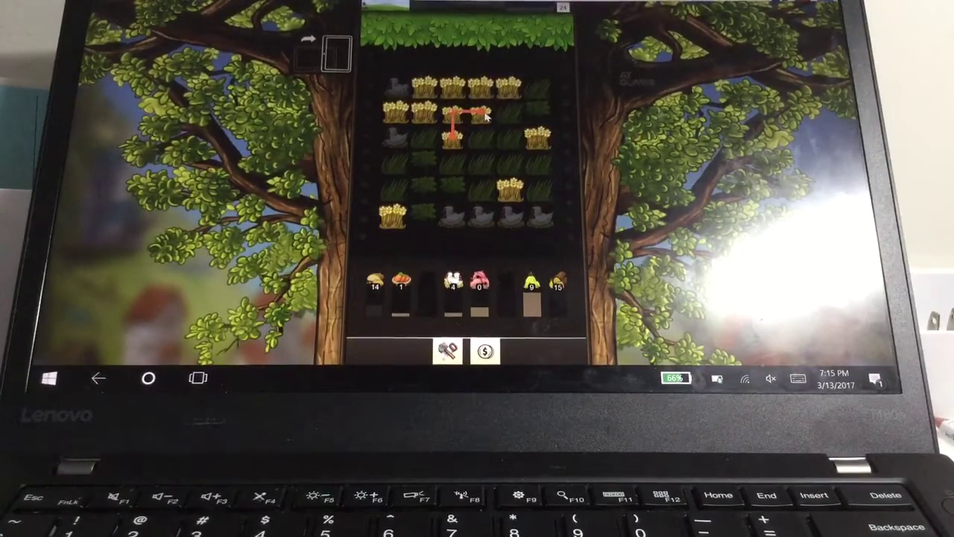
mouse_move(486, 115)
left_mouse_down()
mouse_move(513, 77)
mouse_move(474, 87)
left_mouse_up()
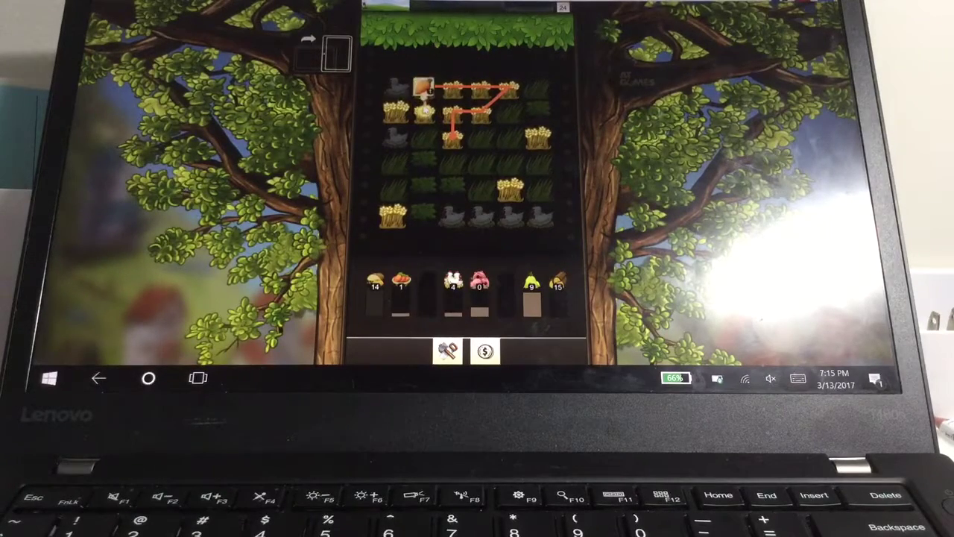
left_click_drag(410, 111, 417, 111)
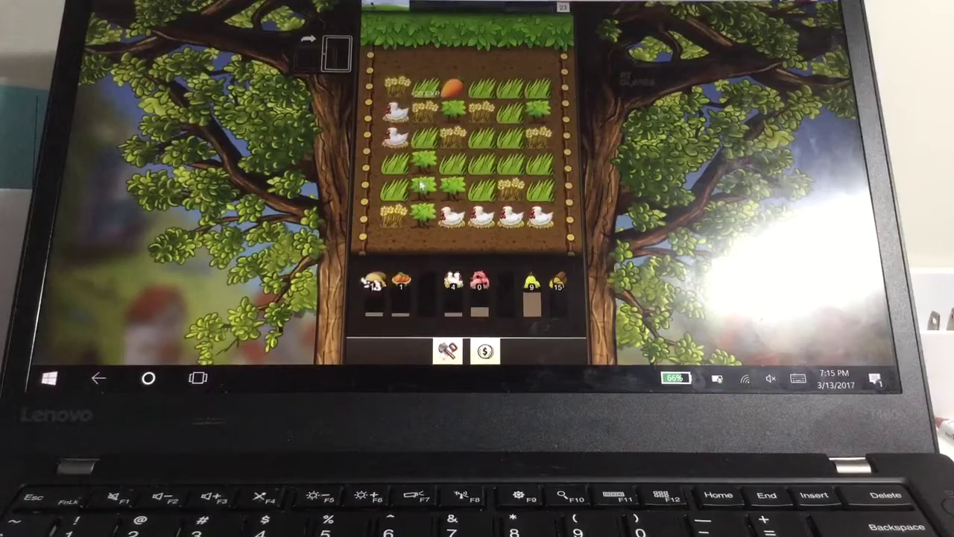
left_click_drag(481, 164, 538, 190)
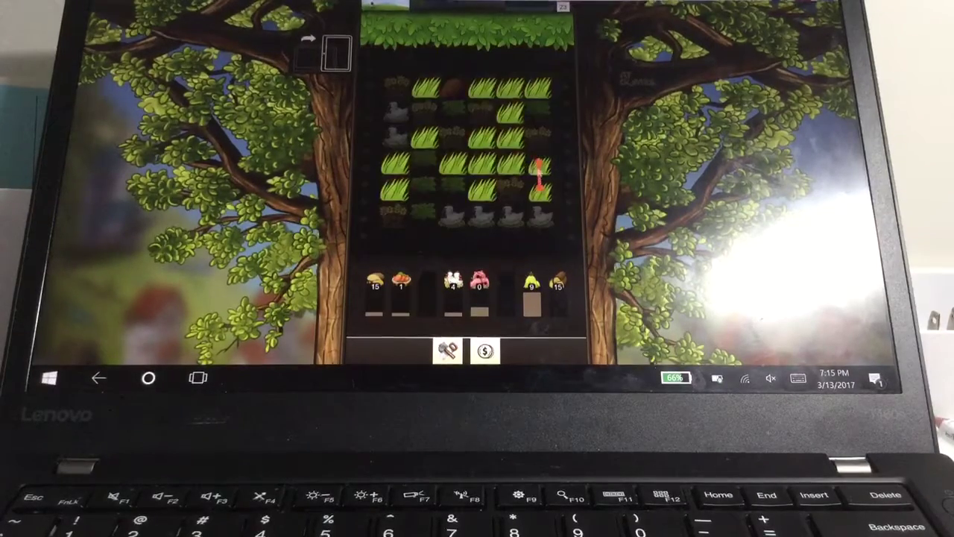
mouse_move(481, 170)
left_mouse_down()
mouse_move(484, 201)
mouse_move(456, 179)
mouse_move(485, 145)
mouse_move(508, 149)
mouse_move(536, 88)
mouse_move(474, 91)
left_mouse_up()
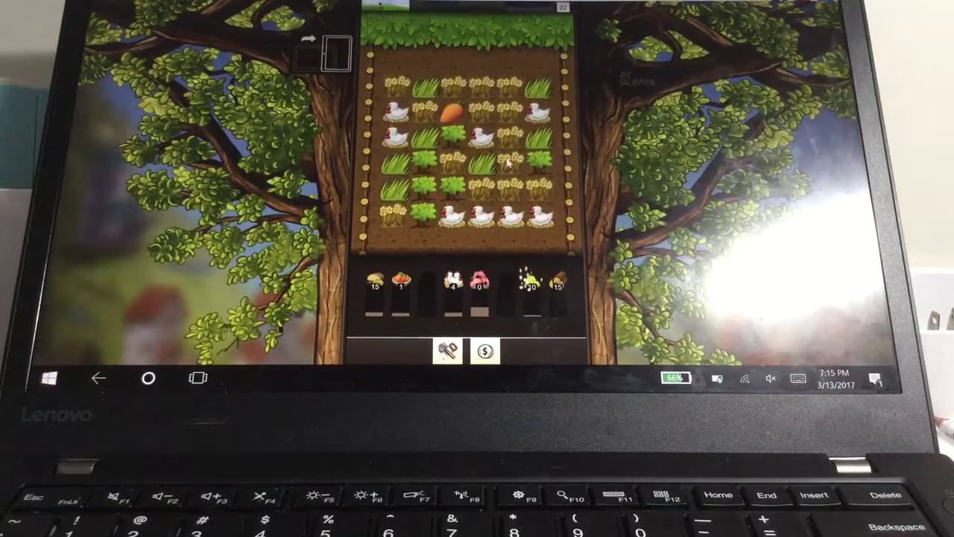
- Harvest a long wheat chain from the bottom, then a chain of chickens in the left column
mouse_move(451, 168)
left_mouse_down()
mouse_move(470, 192)
mouse_move(525, 199)
left_mouse_up()
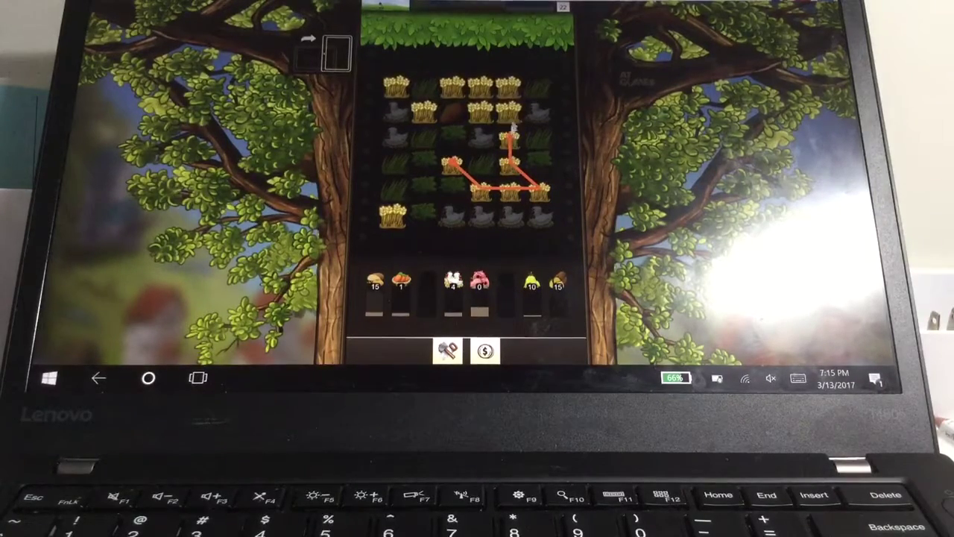
left_click_drag(513, 131, 514, 96)
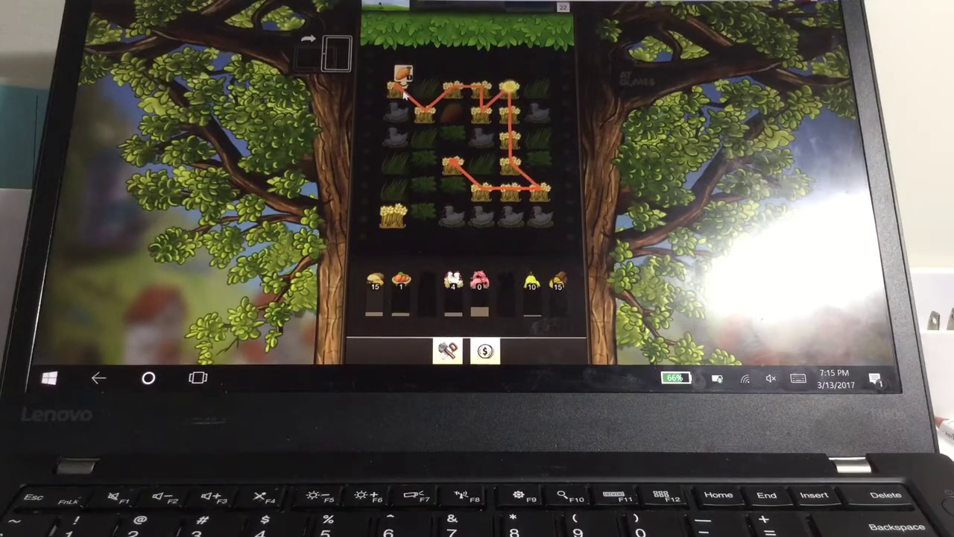
left_click_drag(402, 90, 395, 88)
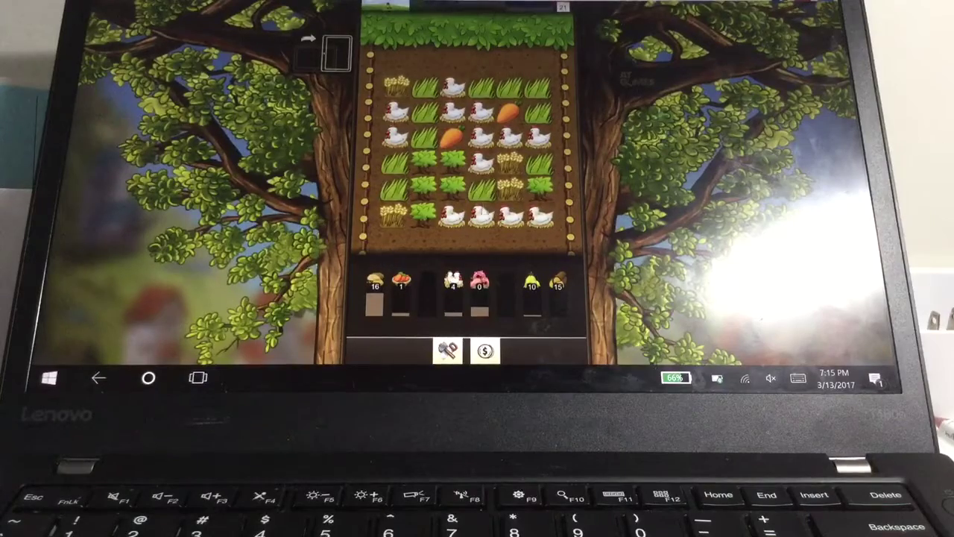
mouse_move(453, 88)
left_mouse_down()
mouse_move(452, 112)
mouse_move(481, 164)
mouse_move(510, 138)
mouse_move(452, 112)
left_mouse_up()
left_click_drag(453, 73, 452, 72)
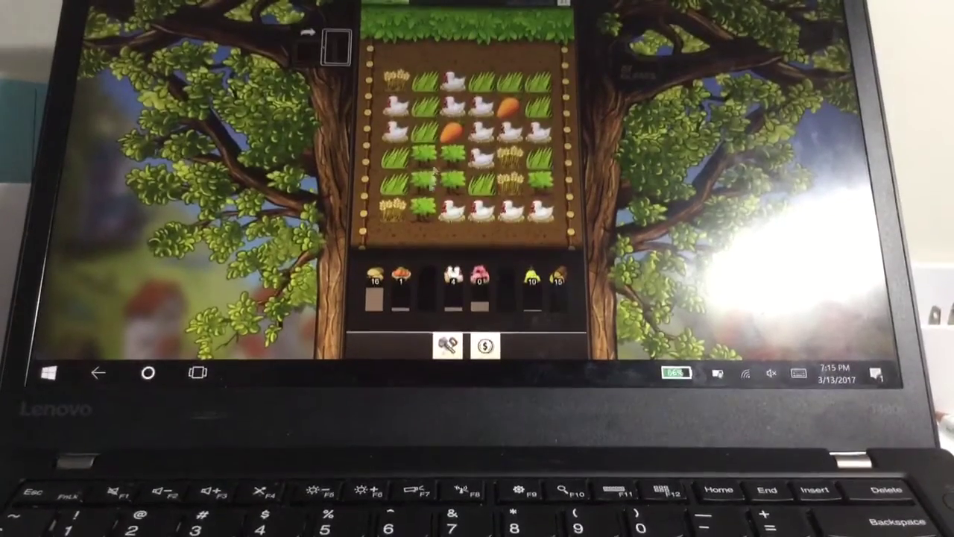
- Harvest a grass chain and a four-chicken chain along the bottom row
mouse_move(423, 211)
left_mouse_down()
mouse_move(422, 160)
mouse_move(468, 173)
mouse_move(454, 190)
left_mouse_up()
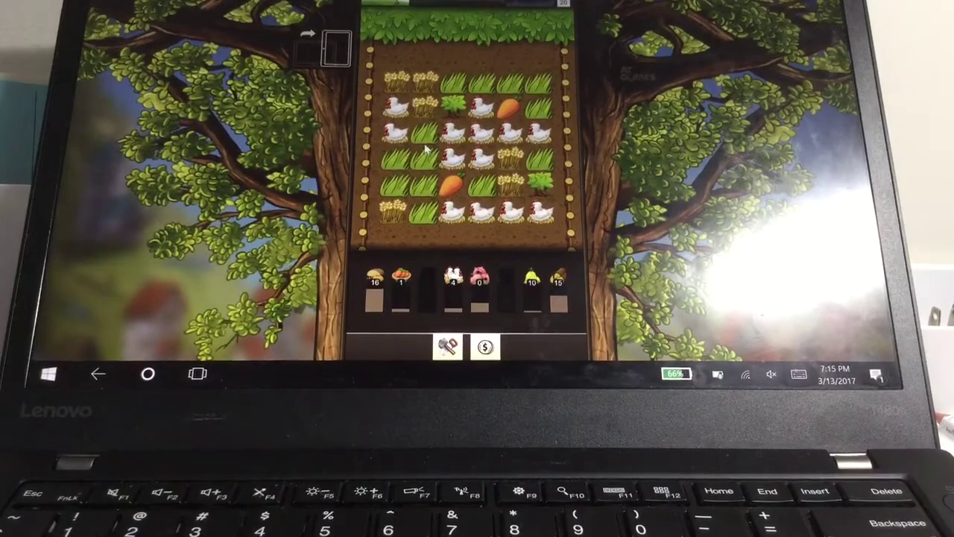
left_click_drag(426, 149, 427, 215)
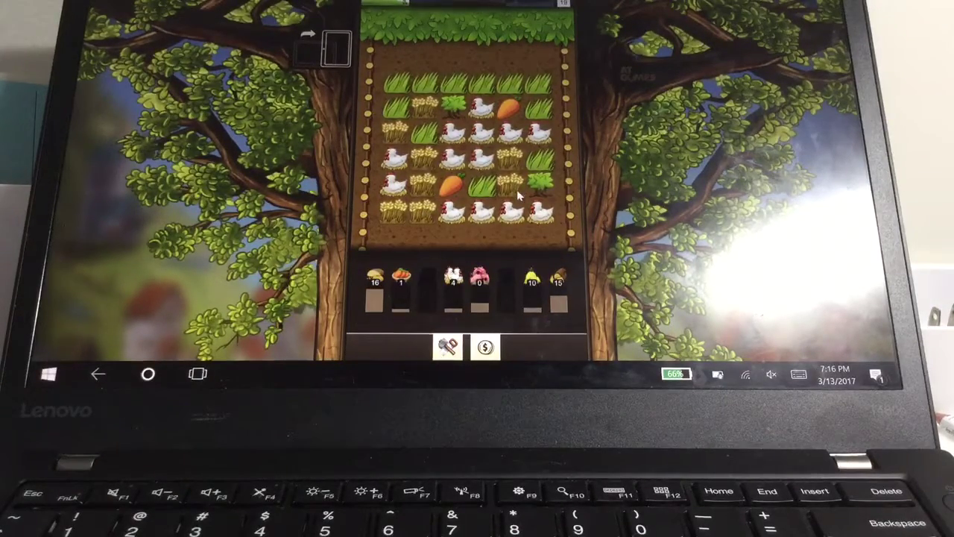
left_click(447, 345)
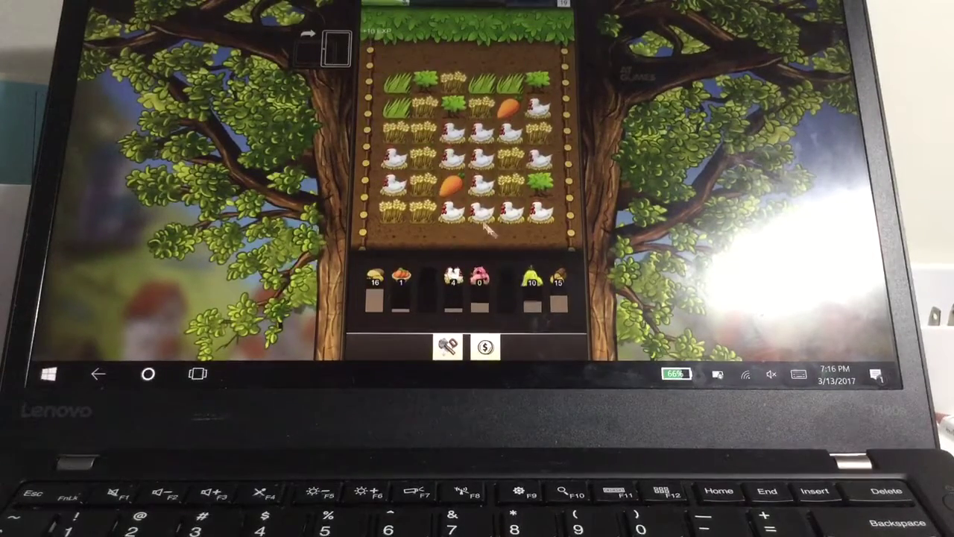
mouse_move(540, 214)
left_mouse_down()
mouse_move(451, 214)
mouse_move(452, 132)
left_mouse_up()
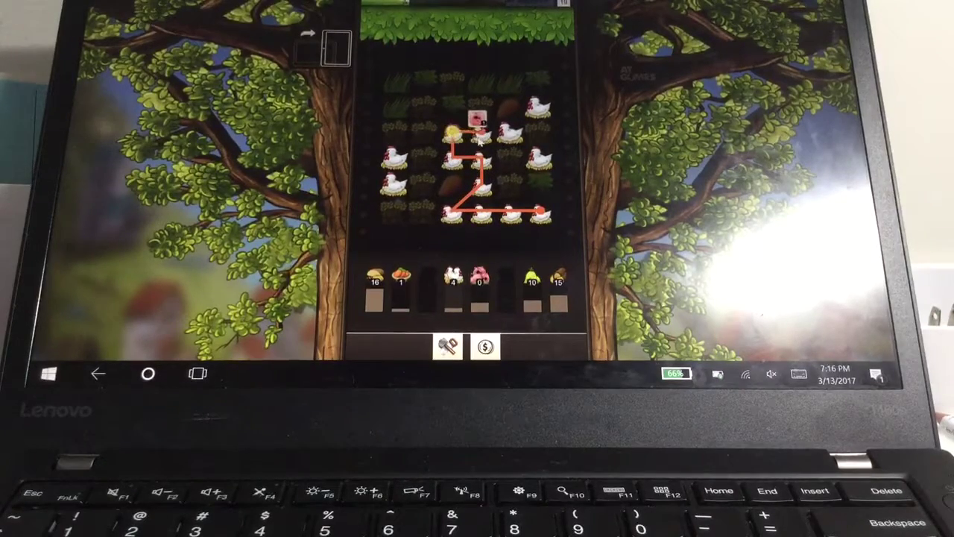
left_click_drag(481, 136, 538, 111)
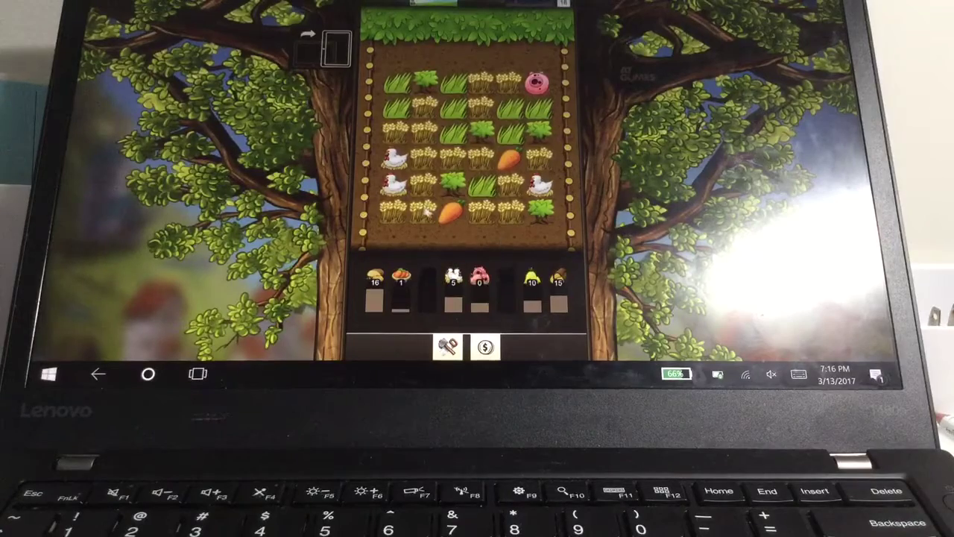
- Build up a wheat chain from the bottom-left and harvest it
left_click_drag(393, 211, 427, 170)
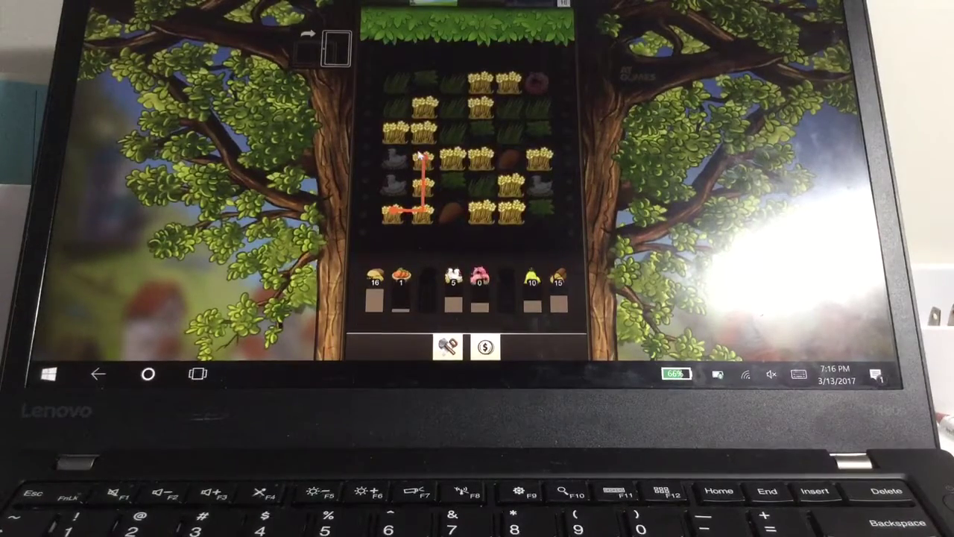
mouse_move(423, 109)
left_mouse_down()
mouse_move(419, 132)
mouse_move(452, 158)
mouse_move(495, 164)
left_mouse_up()
left_click_drag(427, 170, 430, 162)
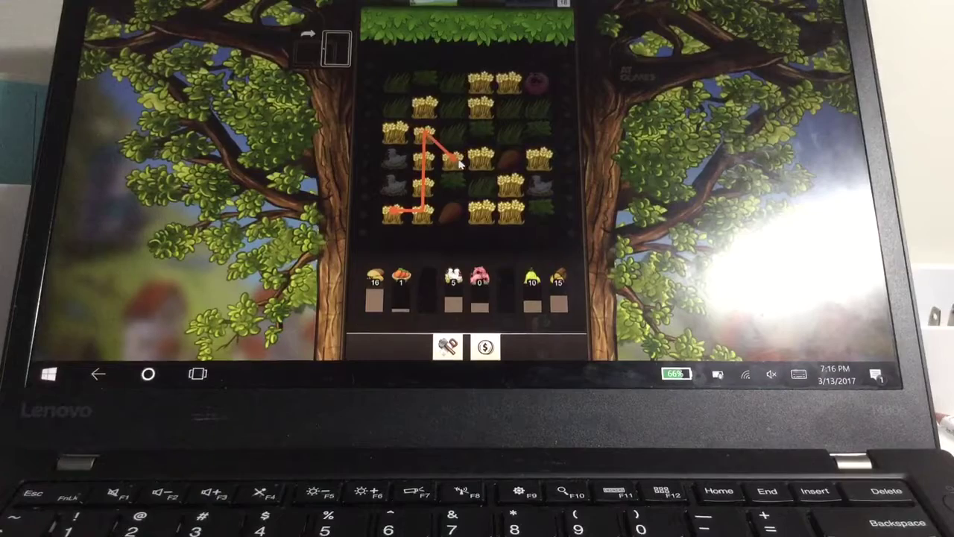
mouse_move(460, 165)
left_mouse_down()
mouse_move(478, 163)
mouse_move(420, 144)
mouse_move(438, 152)
left_mouse_up()
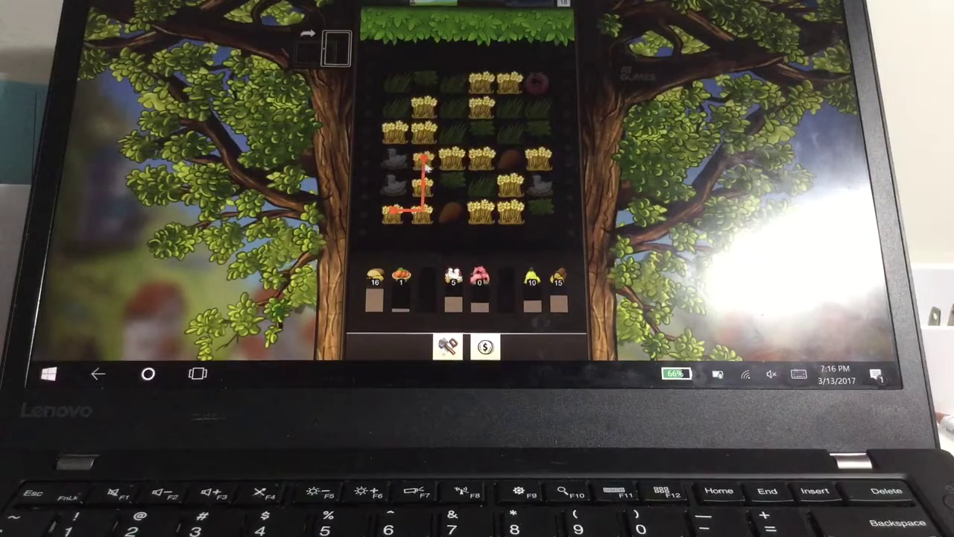
left_click_drag(426, 168, 442, 155)
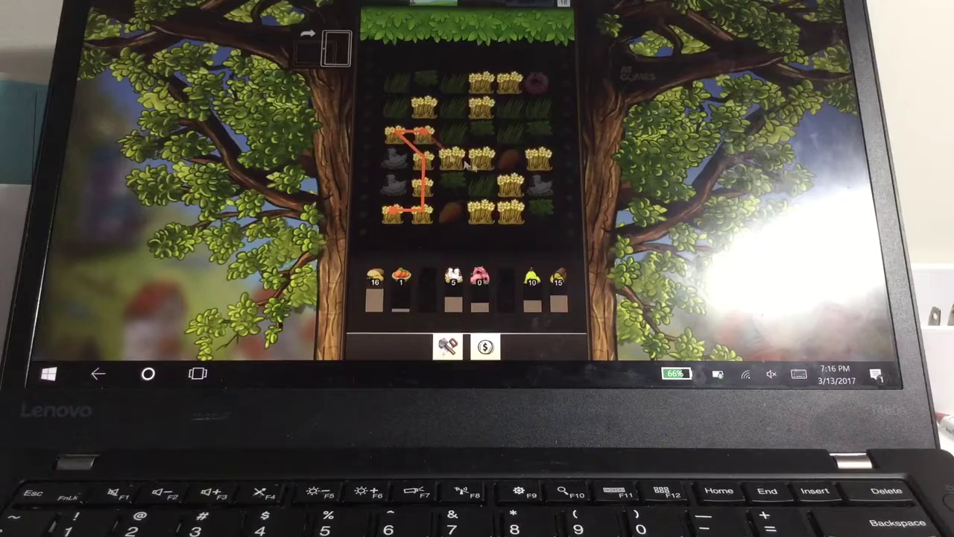
left_click_drag(481, 170, 497, 212)
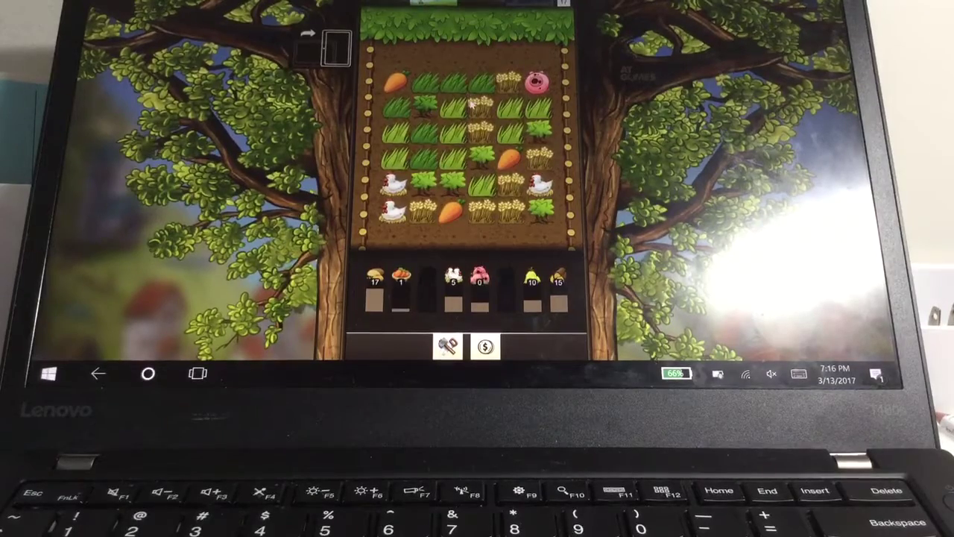
- Harvest a grass chain and four leafy tiles, bringing wheat to 17 and leafy to 16
left_click_drag(492, 77, 460, 87)
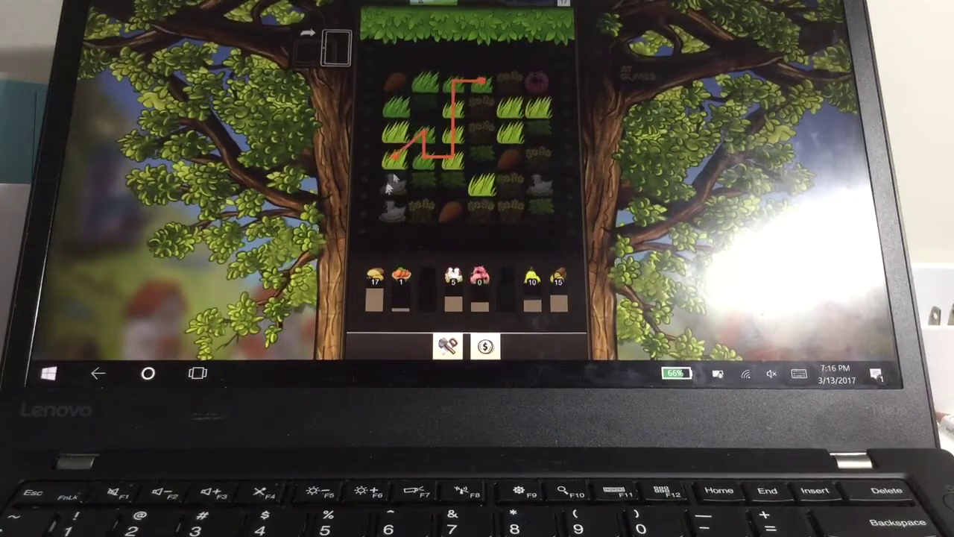
left_click_drag(390, 182, 436, 87)
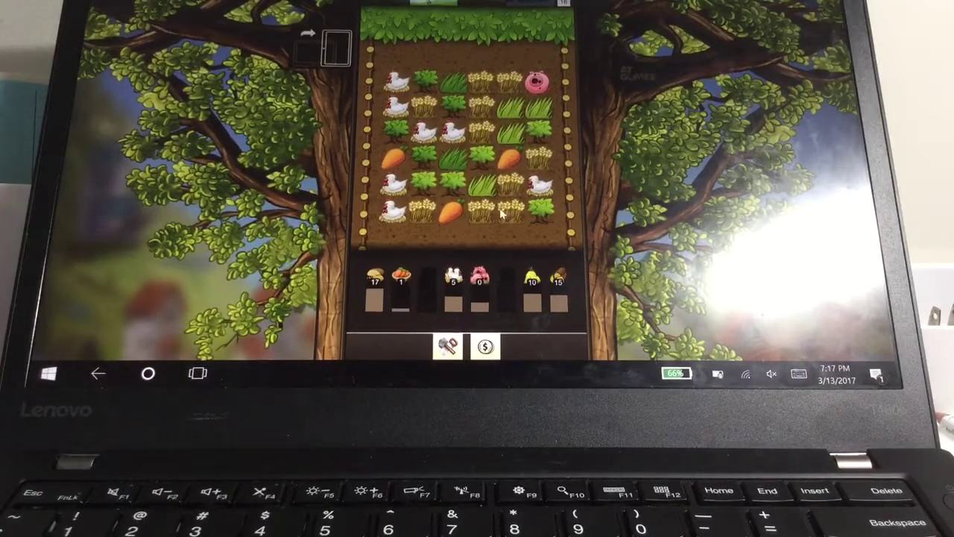
left_click_drag(395, 131, 445, 188)
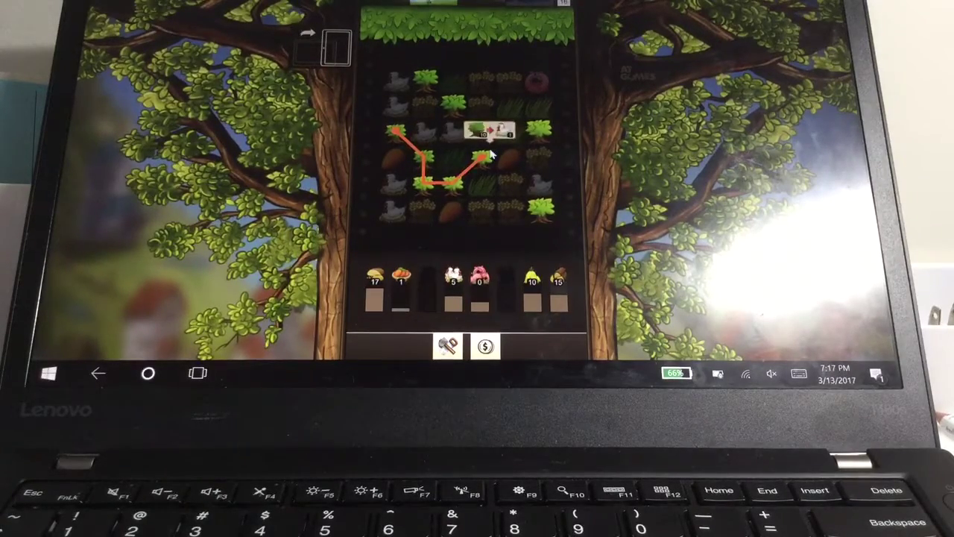
left_click_drag(490, 153, 489, 154)
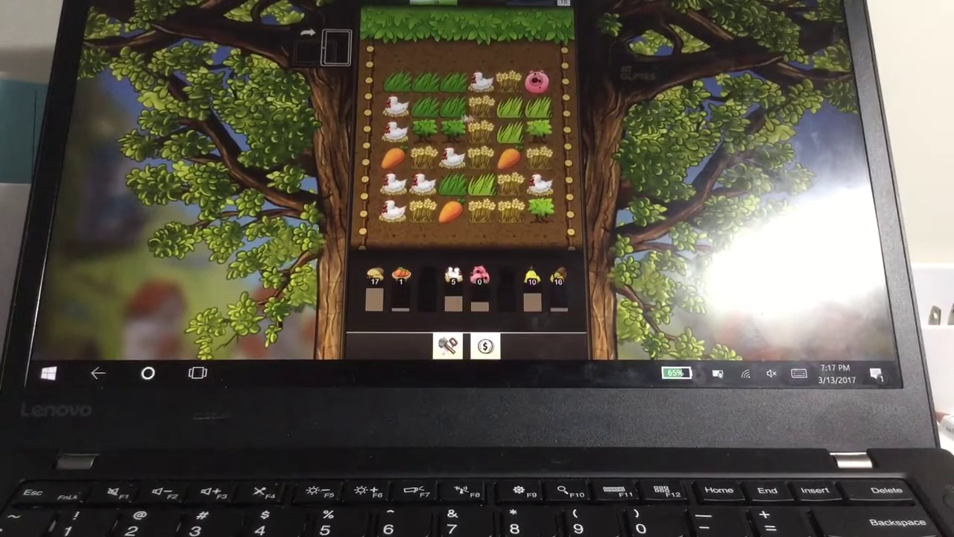
- Link grass, wheat and bush tiles, and harvest a chain of chickens
left_click_drag(506, 133, 528, 123)
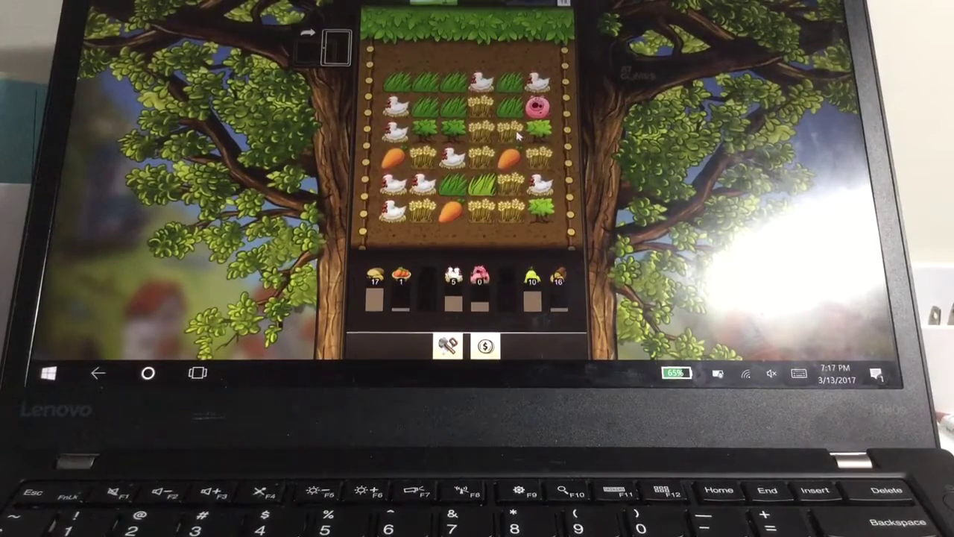
left_click_drag(518, 134, 492, 138)
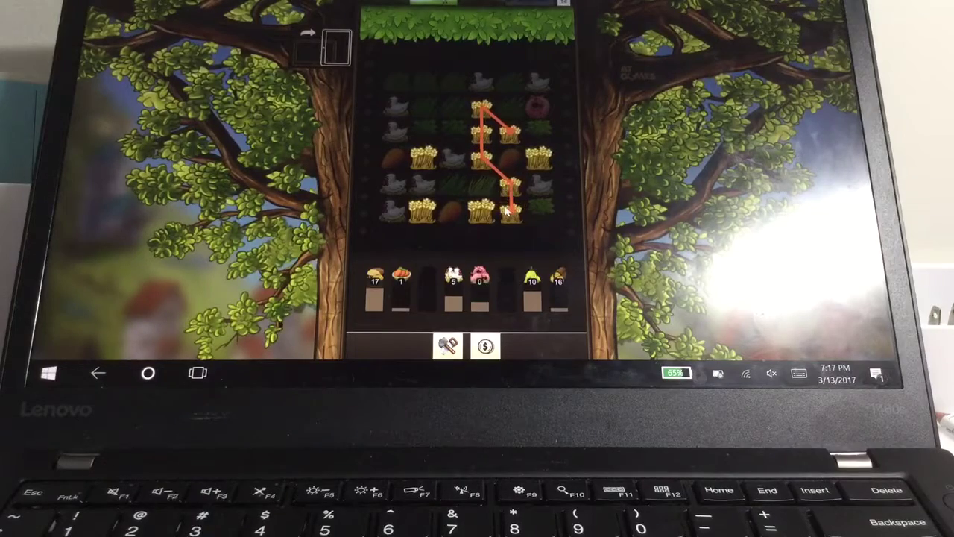
mouse_move(507, 212)
left_mouse_down()
mouse_move(502, 124)
mouse_move(455, 90)
mouse_move(403, 101)
left_mouse_up()
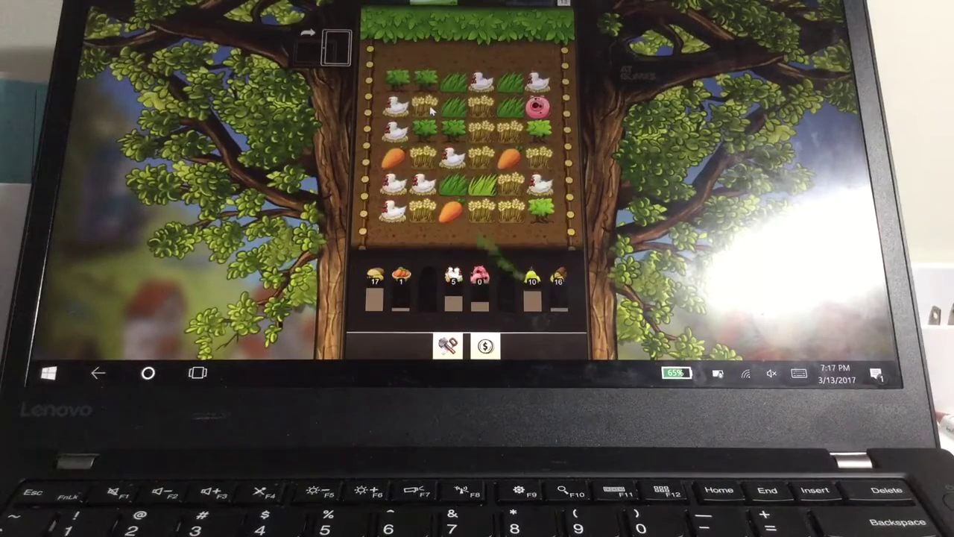
mouse_move(430, 129)
left_mouse_down()
mouse_move(465, 135)
mouse_move(437, 188)
left_mouse_up()
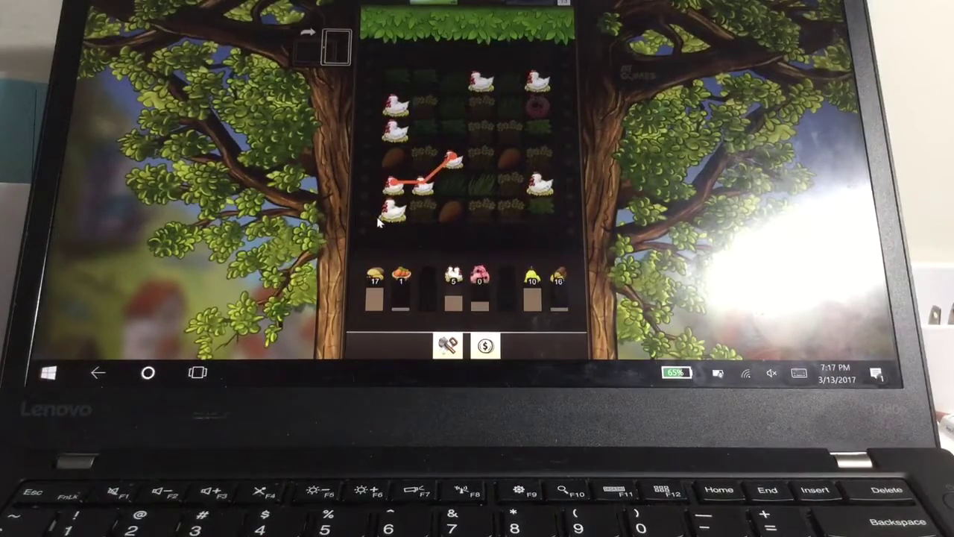
left_click_drag(379, 222, 377, 226)
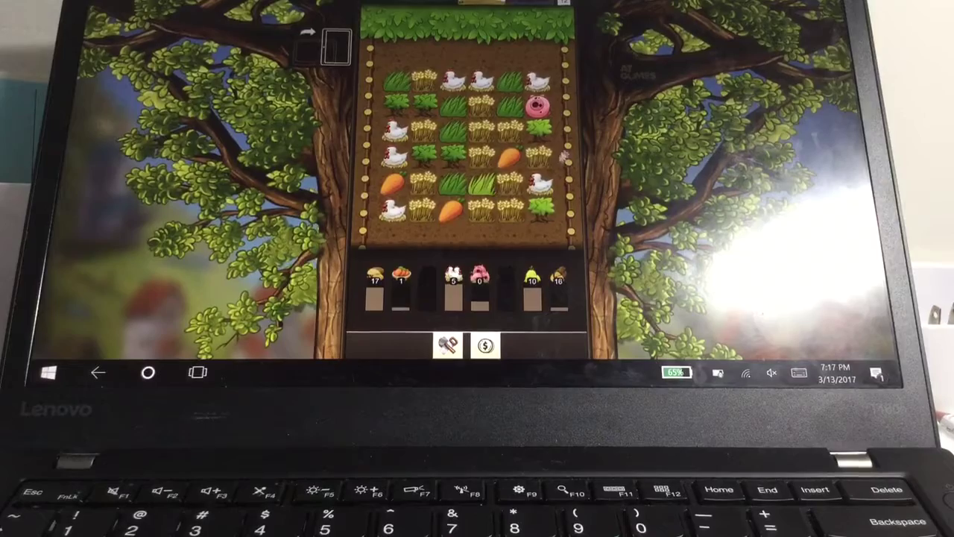
- Harvest a wheat chain, a three-tile grass chain and another wheat chain
left_click_drag(542, 163, 543, 163)
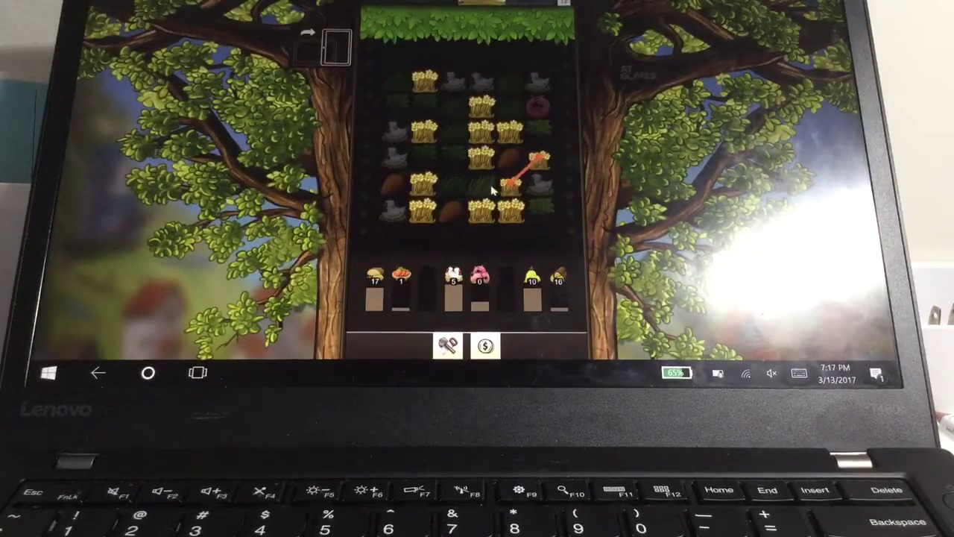
mouse_move(492, 191)
left_mouse_down()
mouse_move(521, 161)
mouse_move(541, 159)
left_mouse_up()
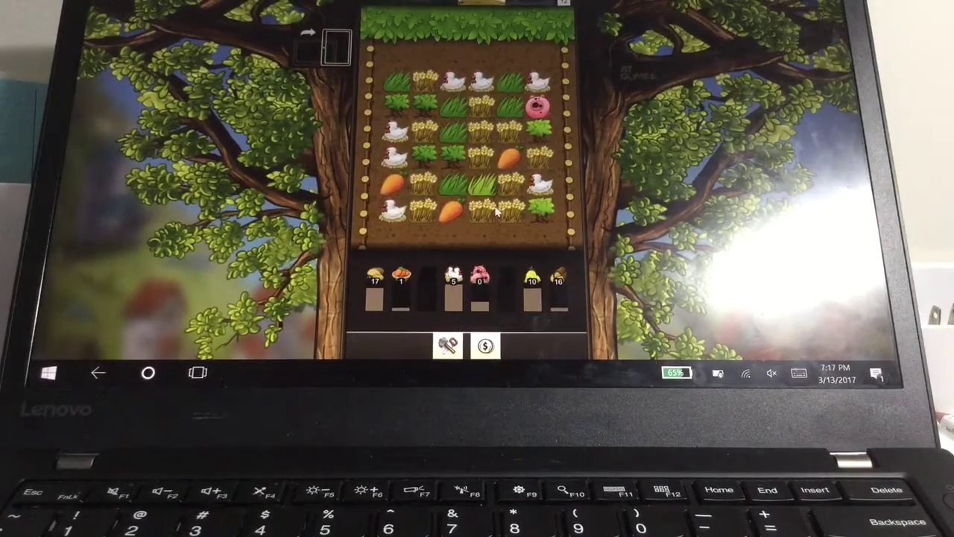
mouse_move(495, 211)
left_mouse_down()
mouse_move(509, 185)
mouse_move(564, 141)
left_mouse_up()
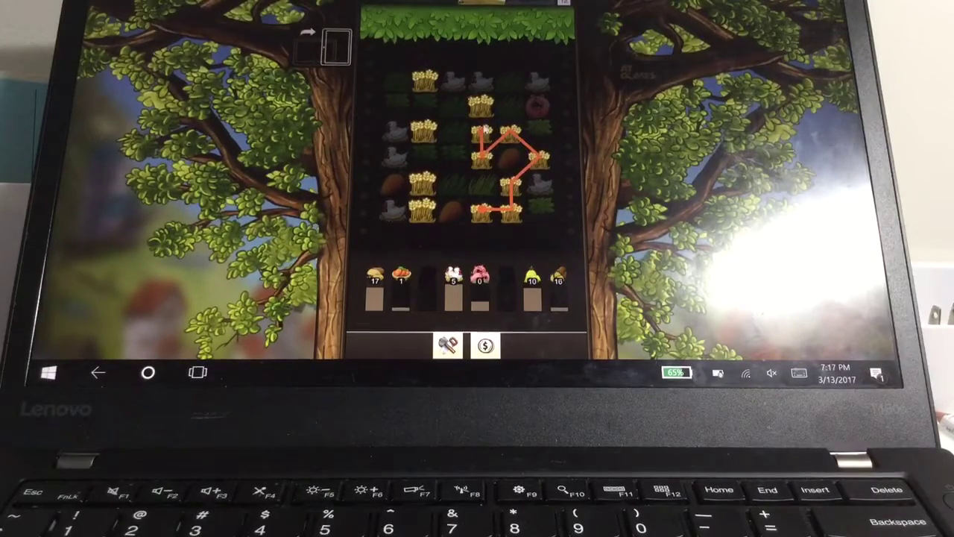
left_click_drag(483, 109, 483, 109)
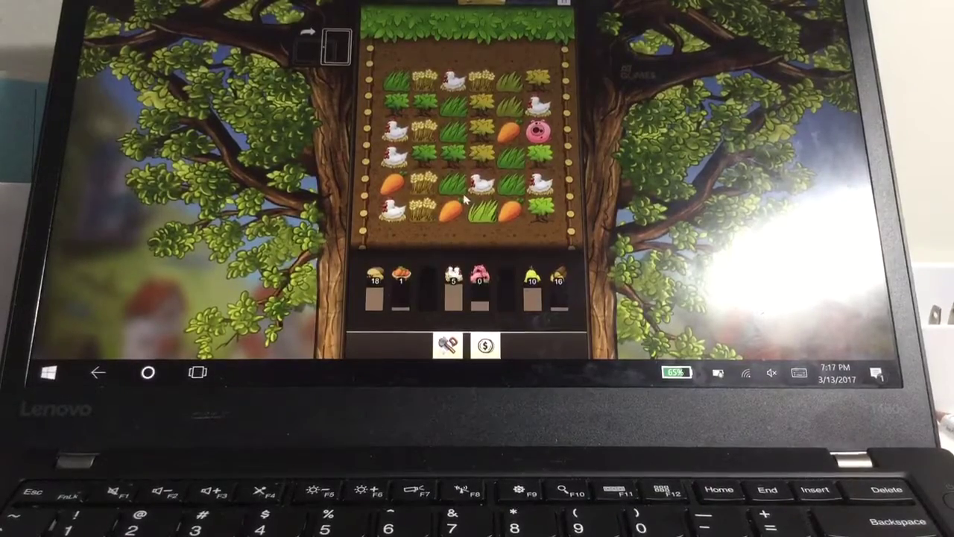
left_click_drag(454, 183, 514, 156)
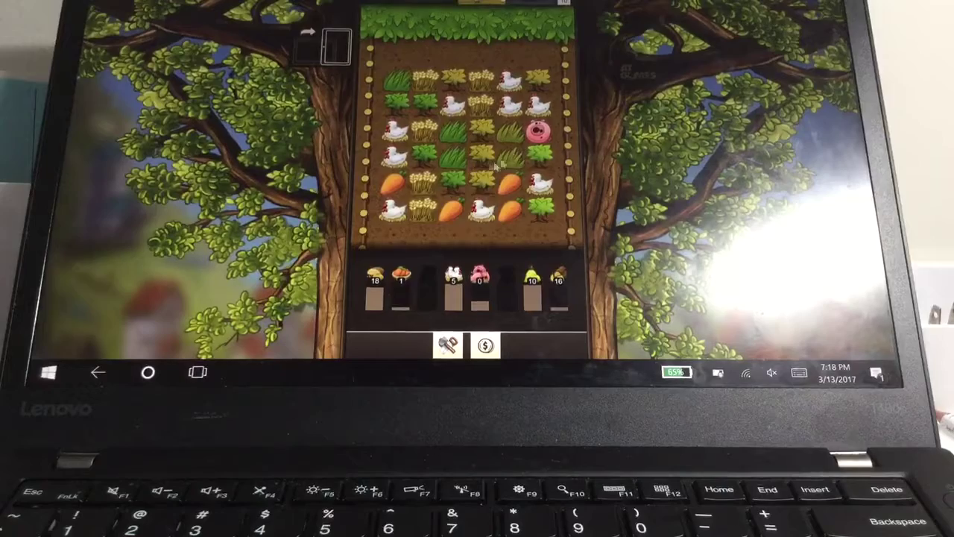
left_click_drag(424, 182, 484, 127)
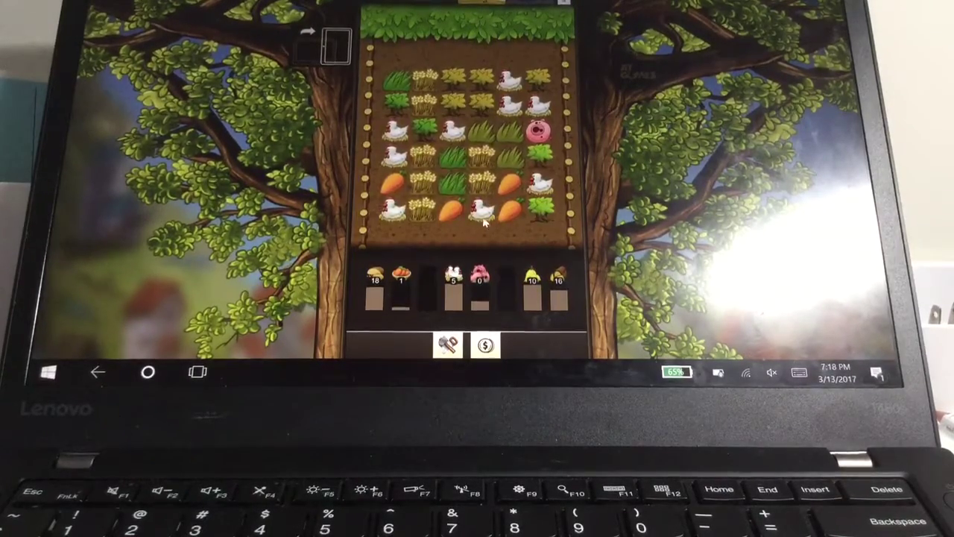
- Link chicken, wheat and five grass tiles, starting a wheat chain at top-right
mouse_move(483, 212)
left_mouse_down()
mouse_move(519, 173)
mouse_move(446, 214)
left_mouse_up()
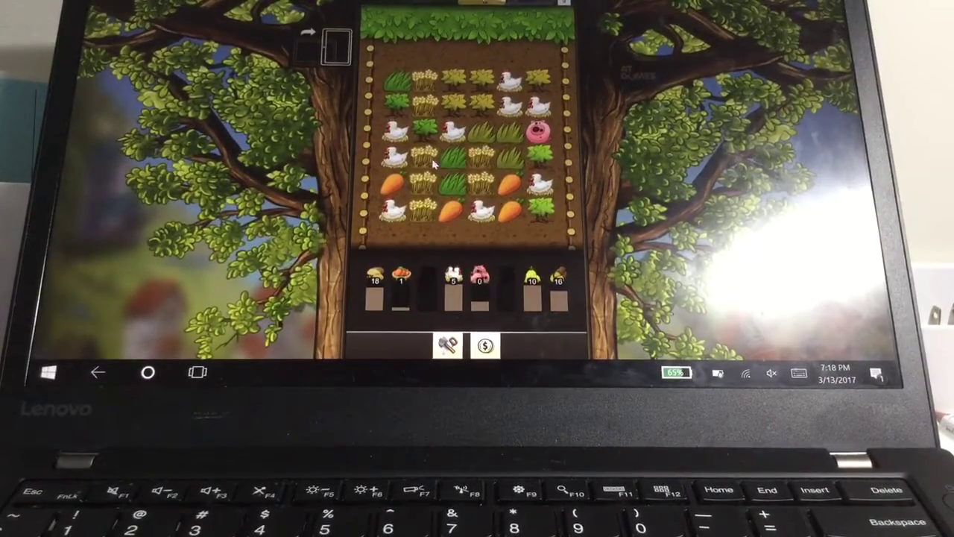
left_click_drag(481, 153, 472, 178)
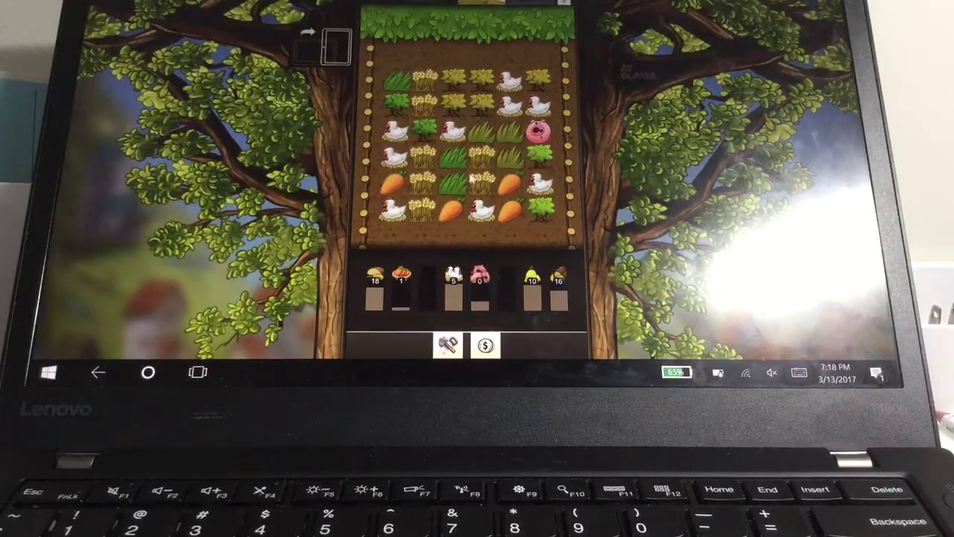
left_click_drag(510, 156, 450, 185)
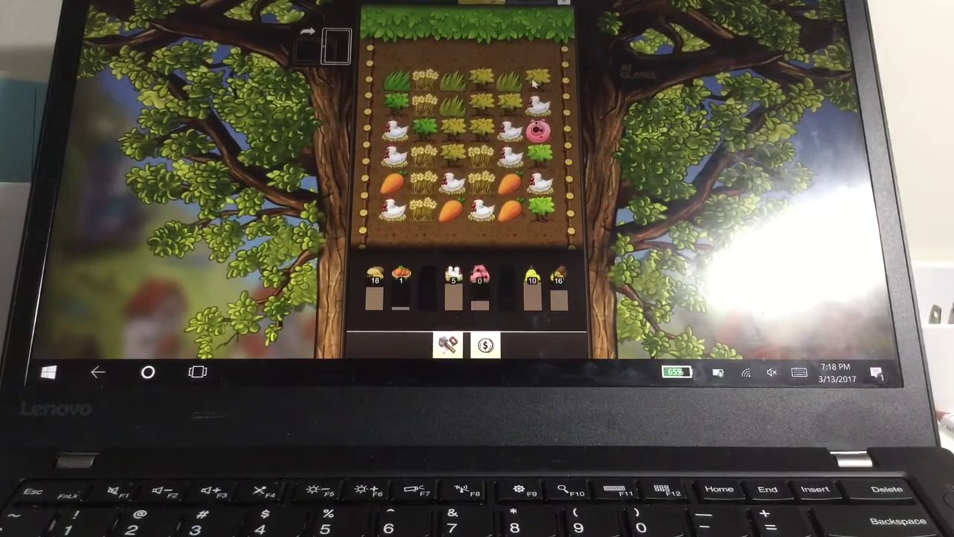
left_click_drag(533, 85, 494, 88)
- Harvest the wheat chain and four chickens, then try an unharvested carrot chain
mouse_move(492, 127)
left_mouse_down()
mouse_move(407, 133)
mouse_move(435, 154)
left_mouse_up()
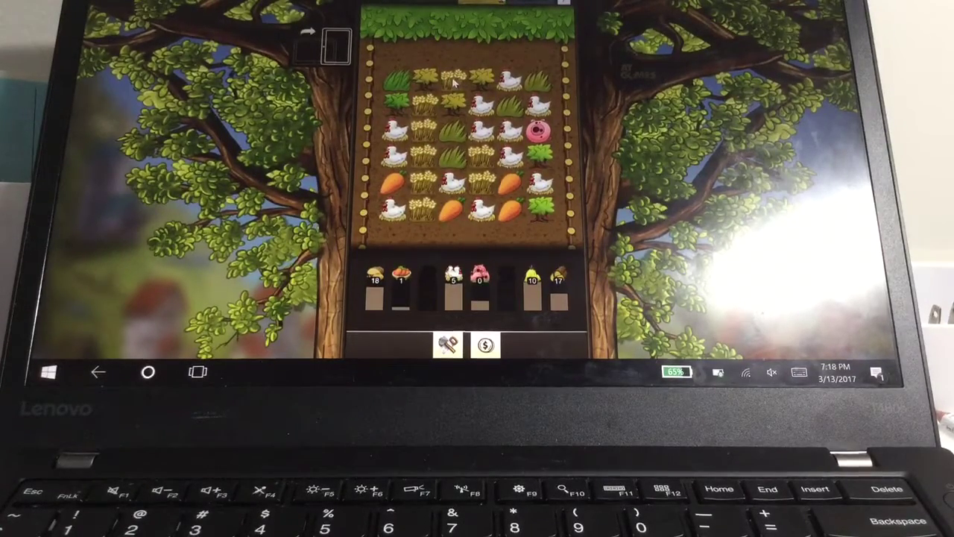
mouse_move(455, 86)
left_mouse_down()
mouse_move(439, 103)
mouse_move(427, 214)
mouse_move(423, 180)
left_mouse_up()
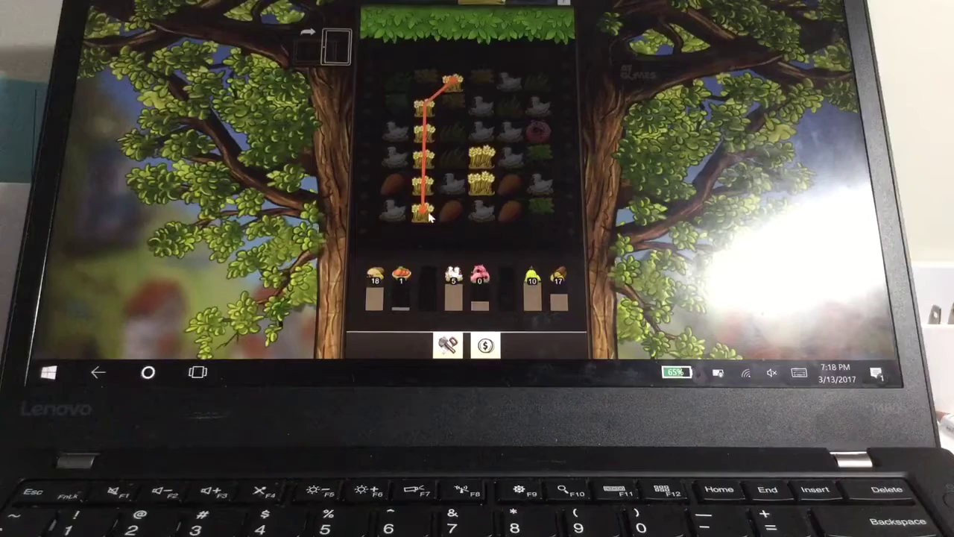
left_click_drag(423, 181, 427, 211)
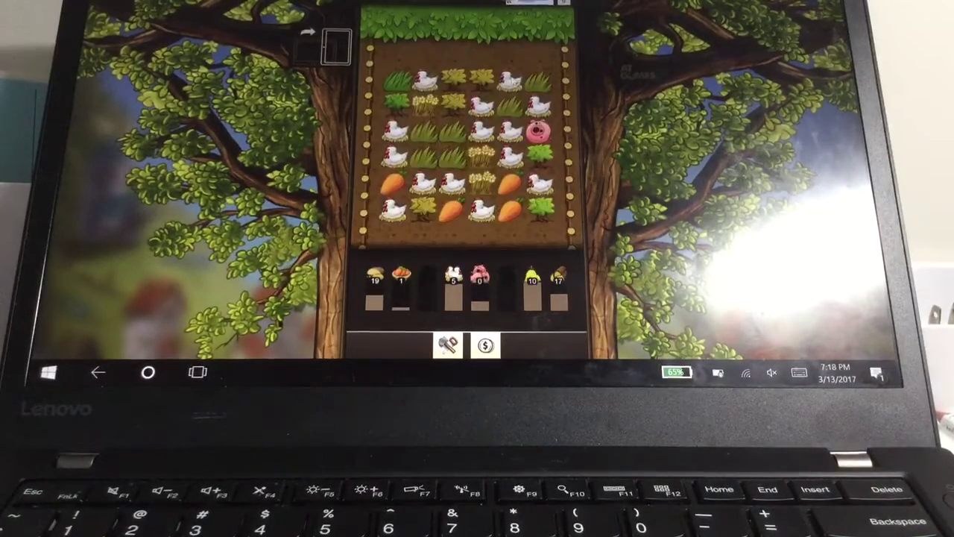
mouse_move(541, 111)
left_mouse_down()
mouse_move(480, 132)
mouse_move(510, 133)
mouse_move(511, 168)
mouse_move(538, 183)
left_mouse_up()
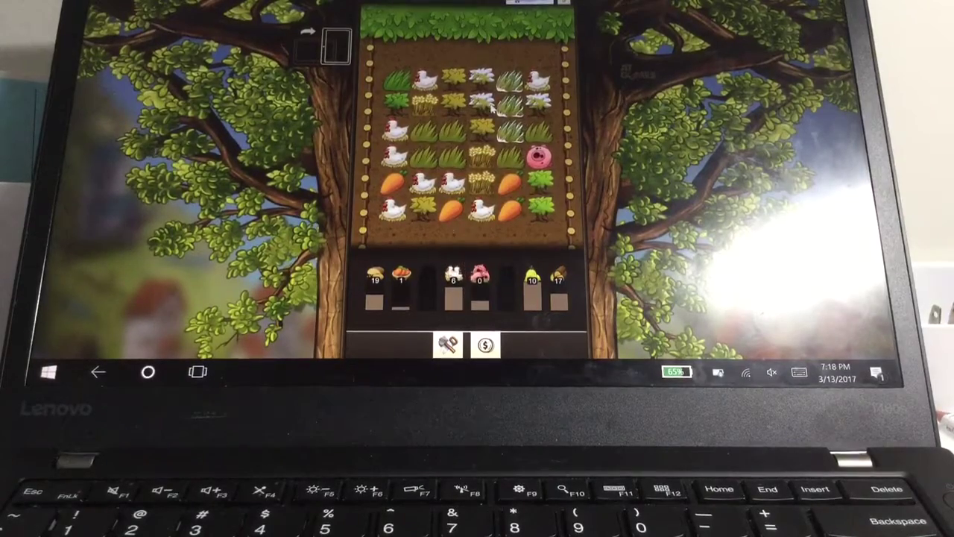
left_click_drag(509, 186, 396, 171)
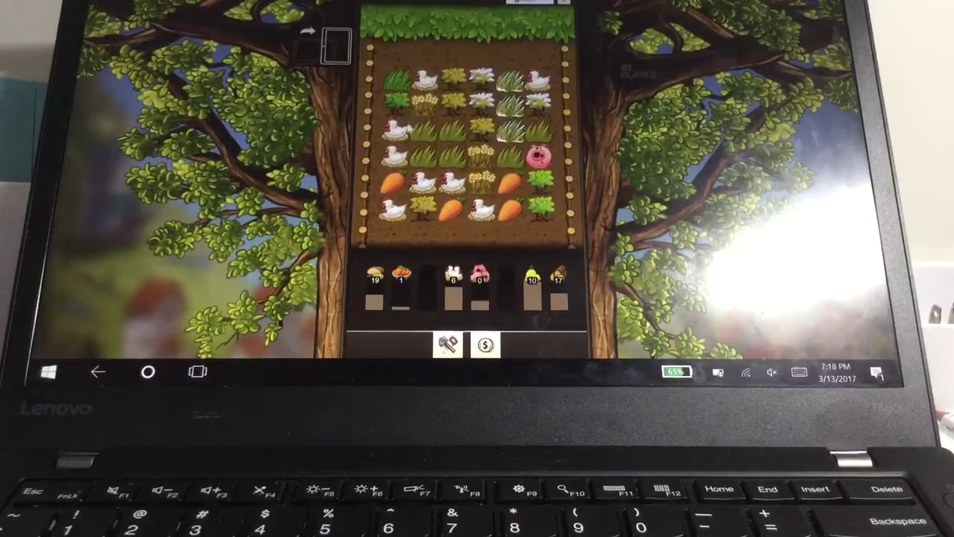
- Harvest another chicken chain and a flower chain, bringing chickens to 7
left_click_drag(395, 154, 403, 151)
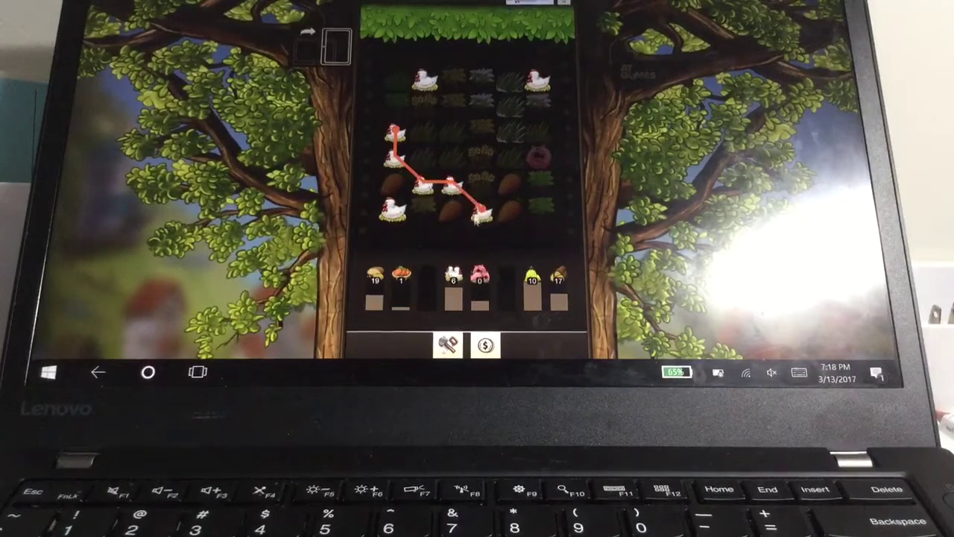
left_click_drag(422, 183, 481, 210)
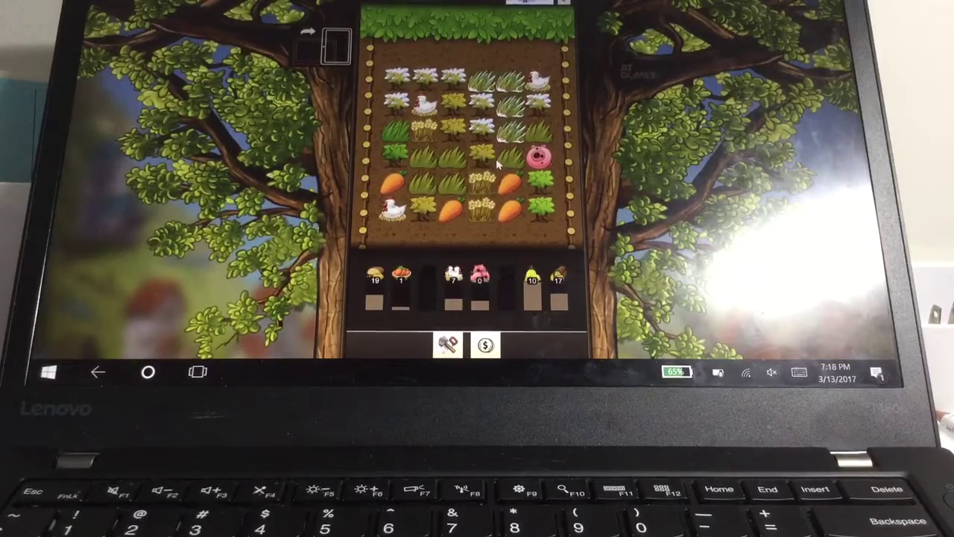
mouse_move(481, 155)
left_mouse_down()
mouse_move(481, 105)
mouse_move(452, 103)
left_mouse_up()
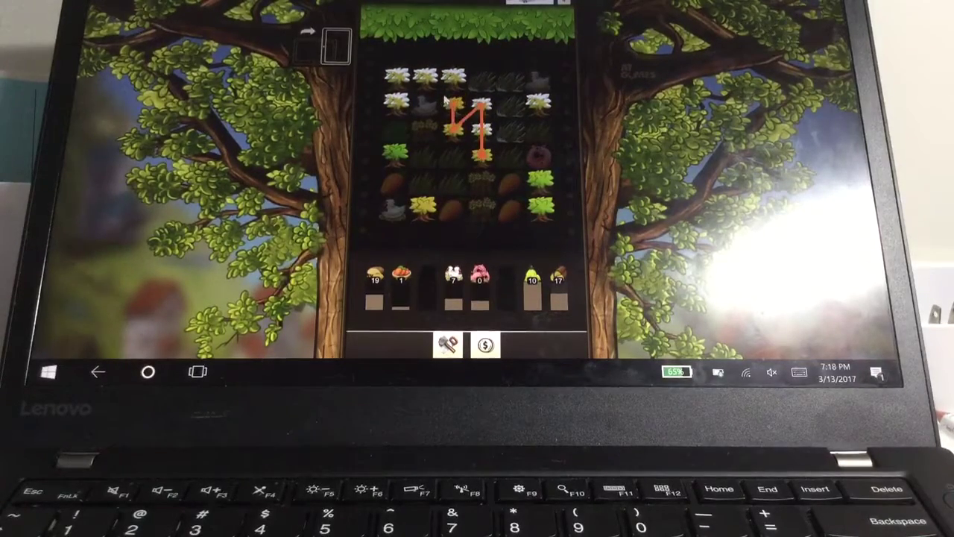
left_click_drag(397, 78, 397, 78)
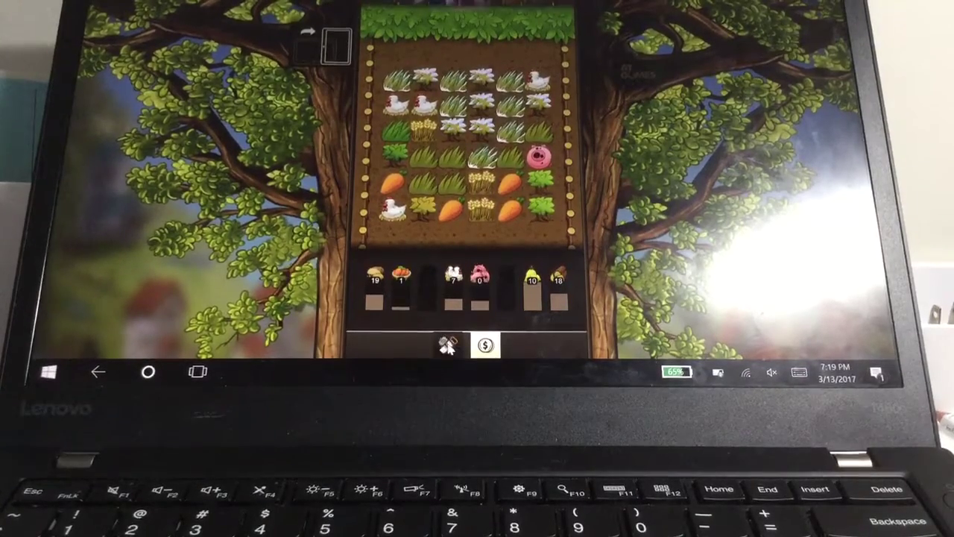
- Clear the carrots with a tool and harvest a chain of grass tiles
left_click(511, 11)
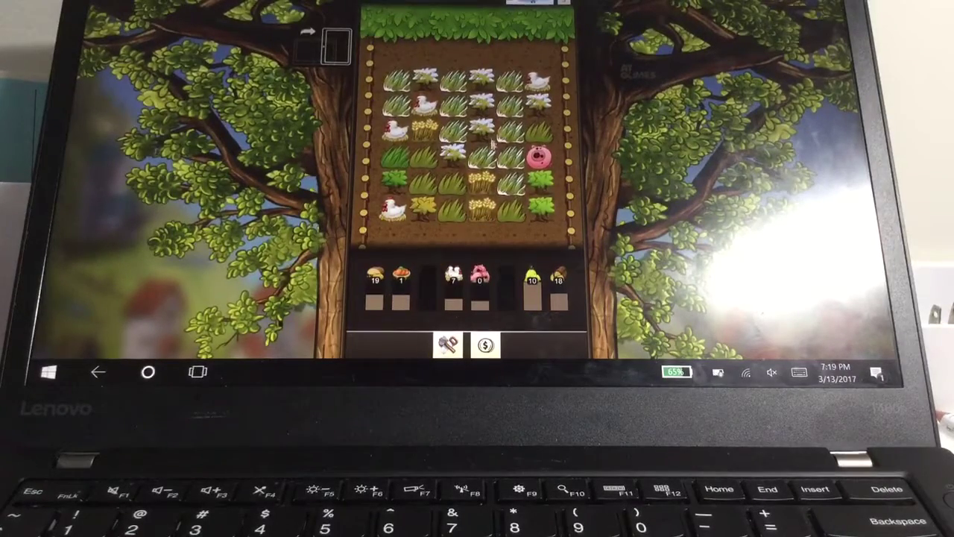
left_click_drag(403, 163, 457, 189)
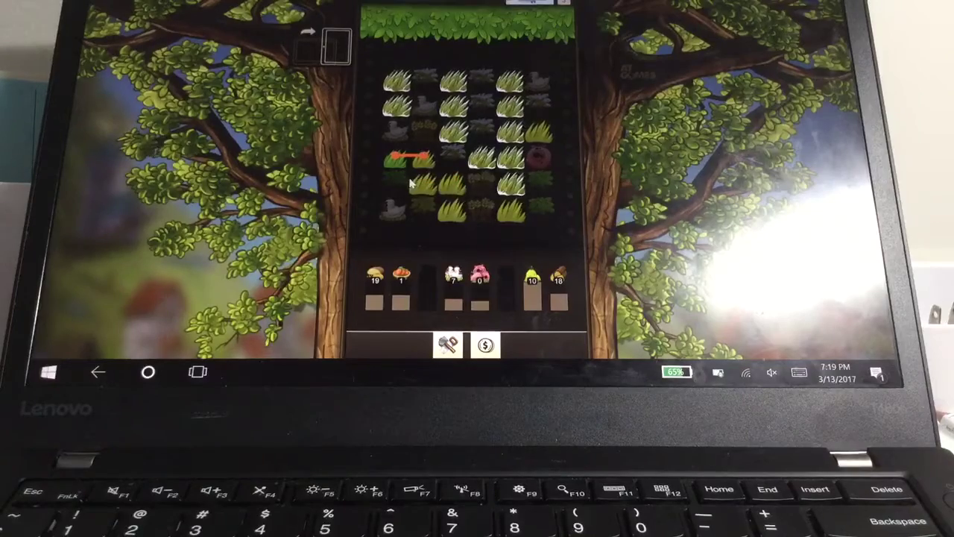
left_click_drag(410, 183, 363, 199)
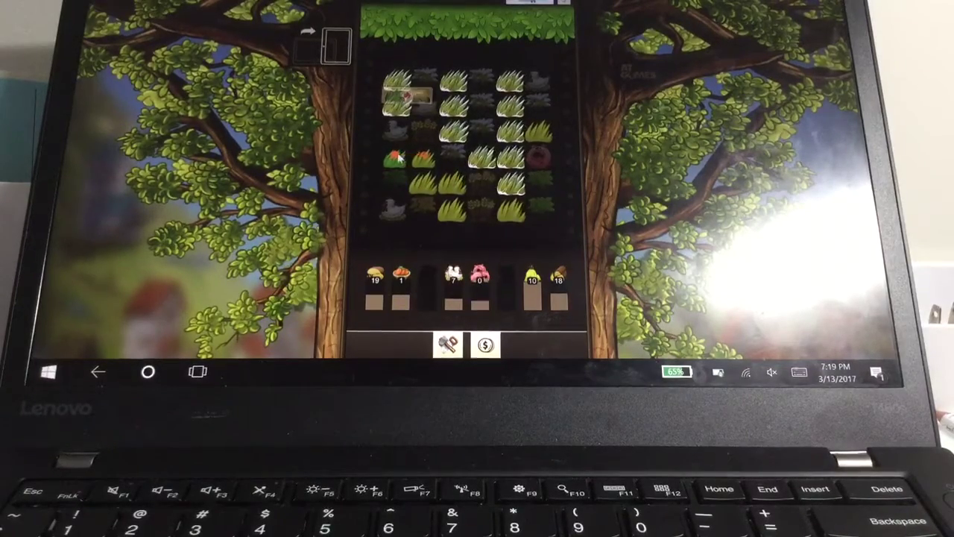
left_click_drag(351, 155, 380, 156)
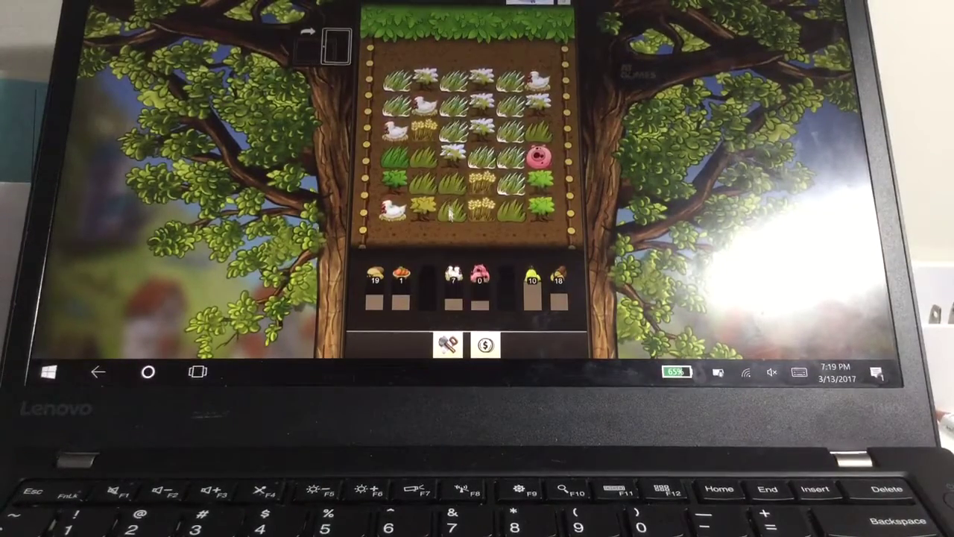
- Harvest a long grass chain and a flower chain, raising the last counters to 11 and 19
mouse_move(450, 216)
left_mouse_down()
mouse_move(424, 173)
mouse_move(450, 112)
left_mouse_up()
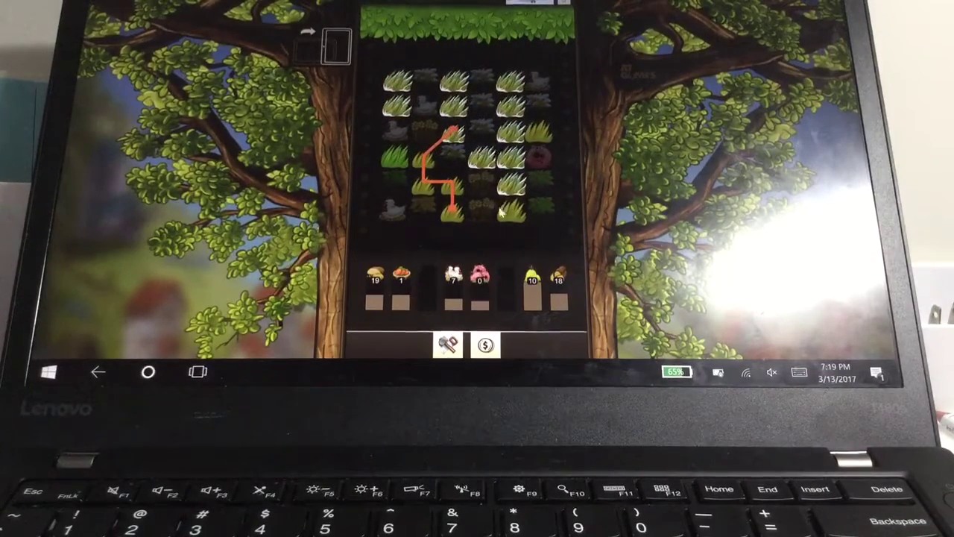
left_click_drag(496, 172, 513, 211)
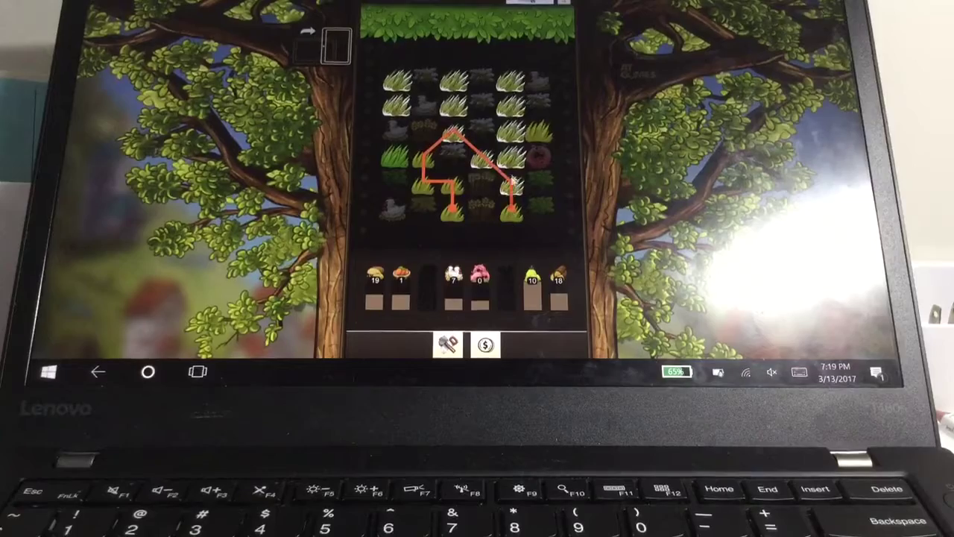
mouse_move(511, 183)
left_mouse_down()
mouse_move(521, 99)
mouse_move(512, 49)
mouse_move(512, 60)
left_mouse_up()
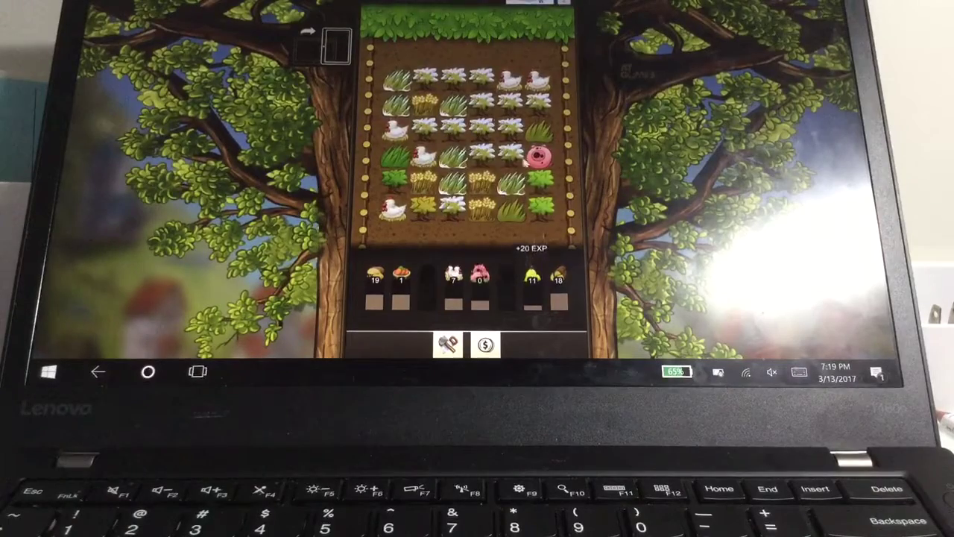
left_click_drag(425, 128, 482, 131)
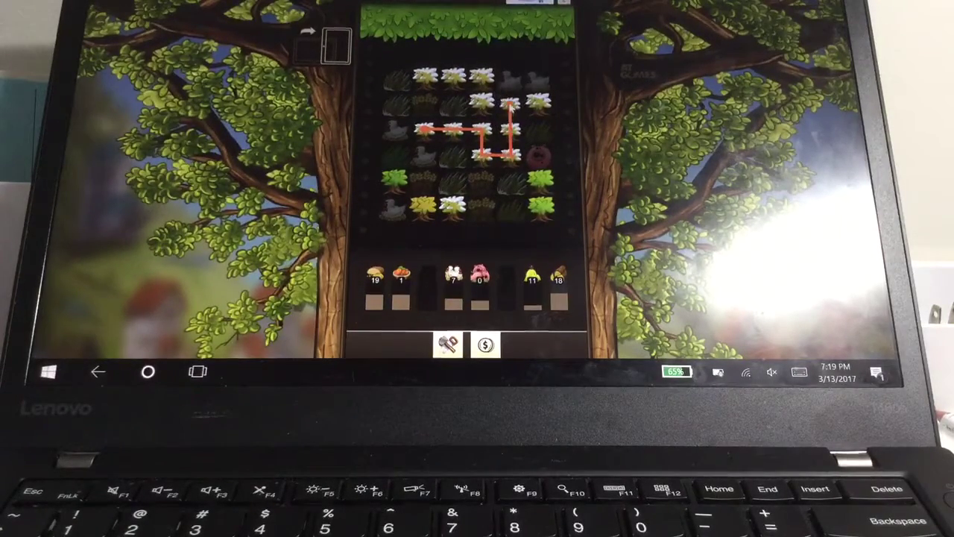
mouse_move(516, 108)
left_mouse_down()
mouse_move(512, 116)
mouse_move(511, 106)
mouse_move(537, 108)
left_mouse_up()
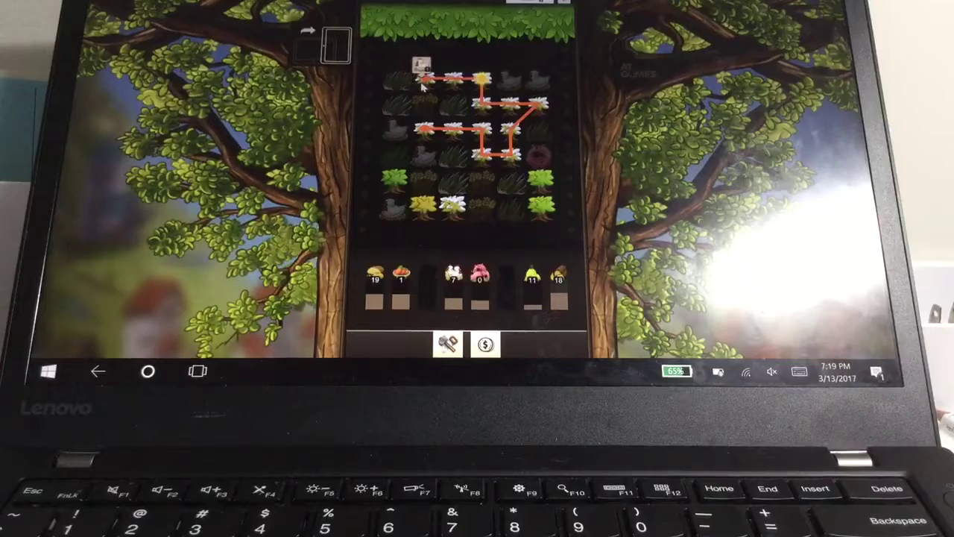
left_click_drag(393, 84, 473, 190)
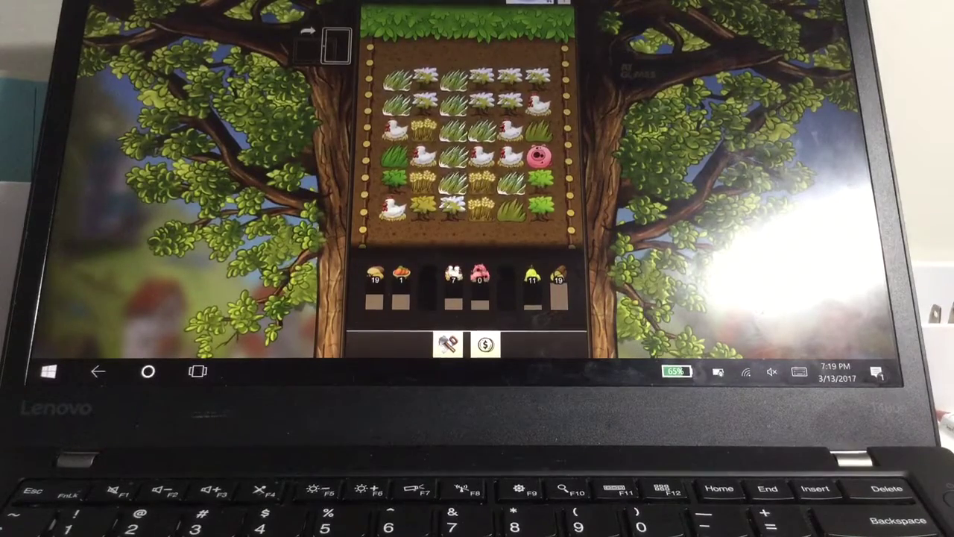
left_click(446, 344)
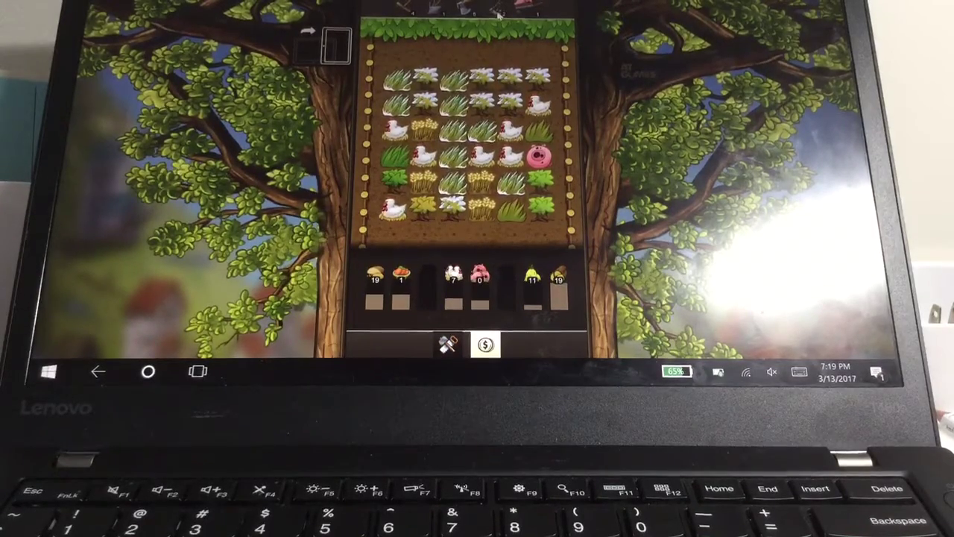
- Drop four tool pieces onto the board, lifting the supply counts to 20 and 24
left_click(497, 14)
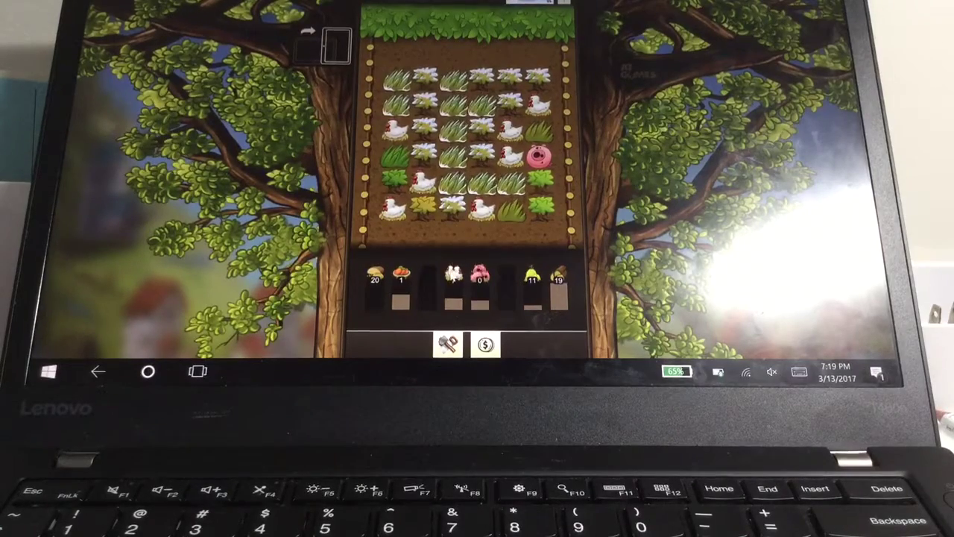
left_click(447, 344)
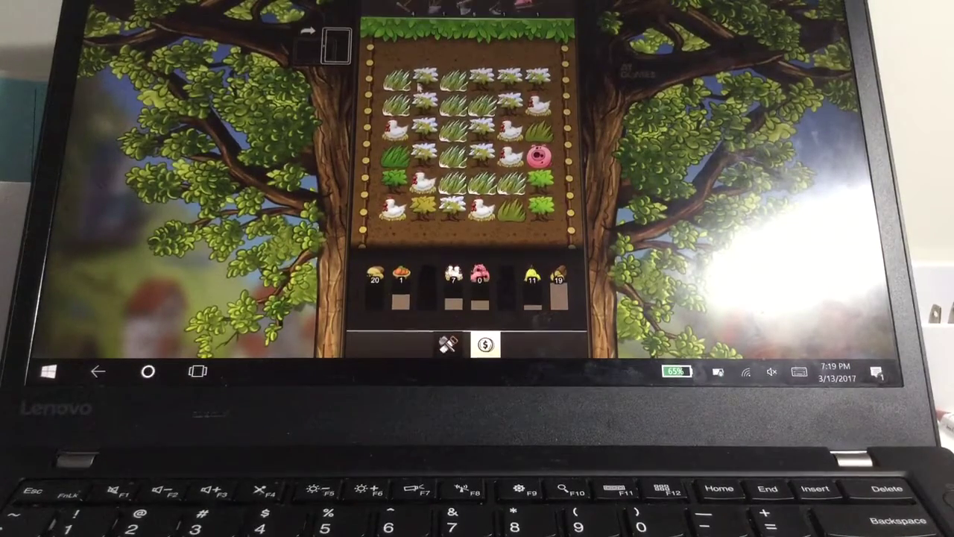
left_click(407, 15)
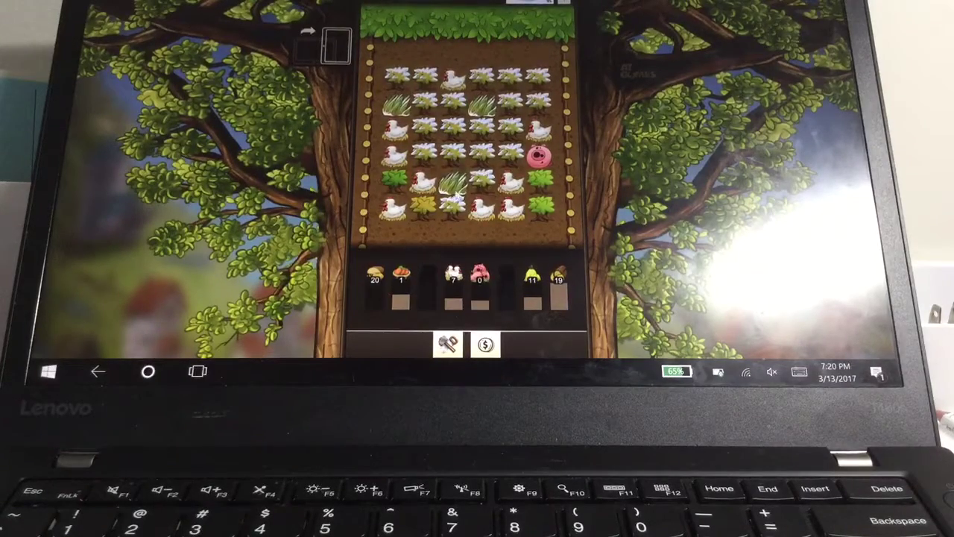
left_click(447, 342)
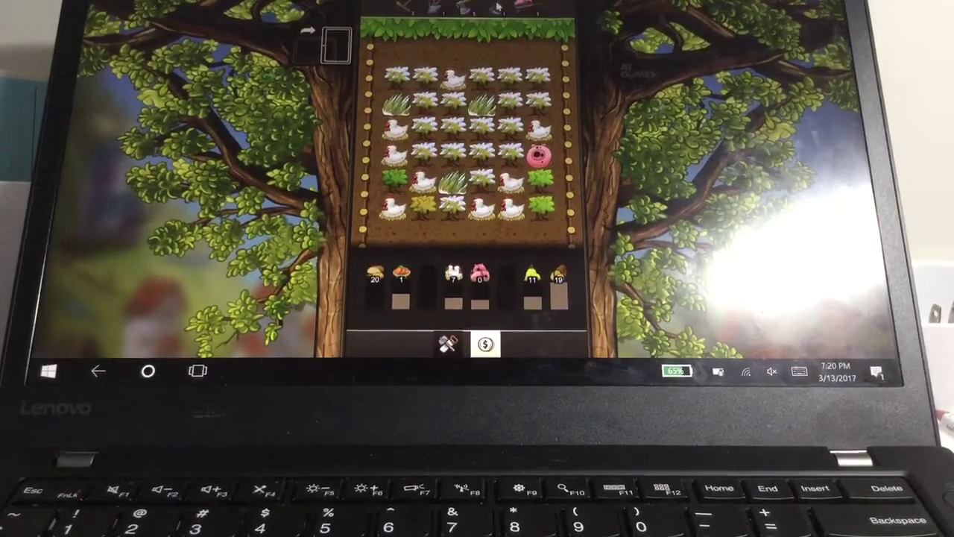
left_click(496, 9)
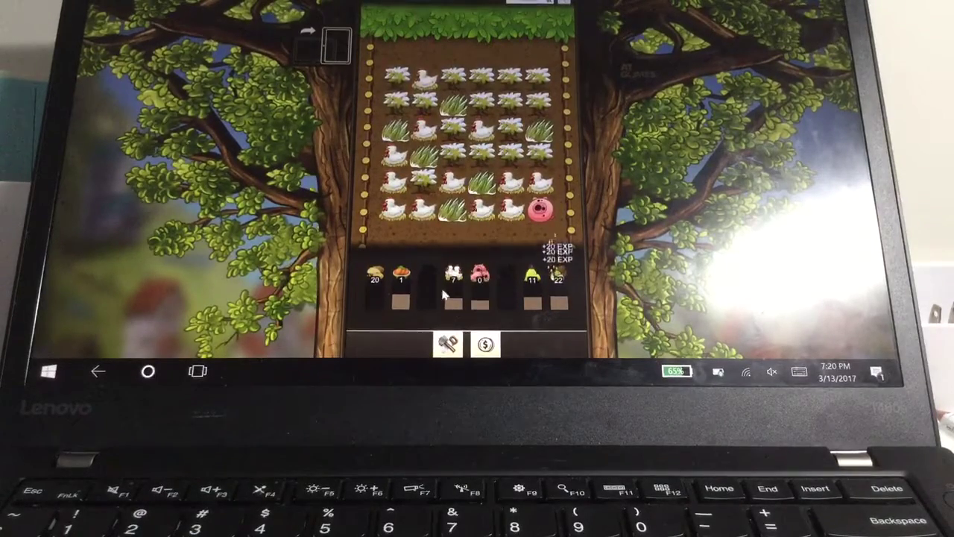
left_click(445, 344)
left_click(477, 7)
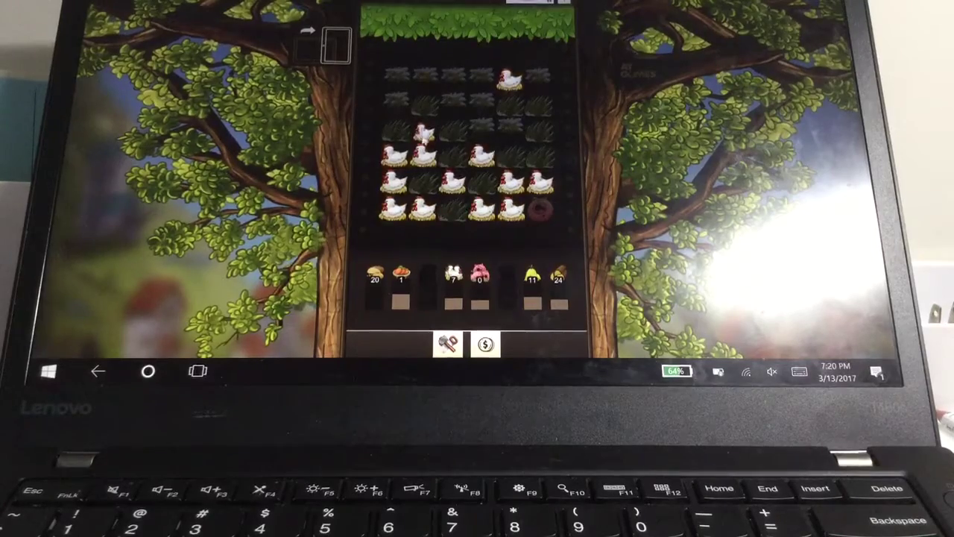
- Harvest a final chicken chain, end the year without saving fields, and reopen the buildings list
mouse_move(423, 133)
left_mouse_down()
mouse_move(393, 183)
mouse_move(521, 166)
left_mouse_up()
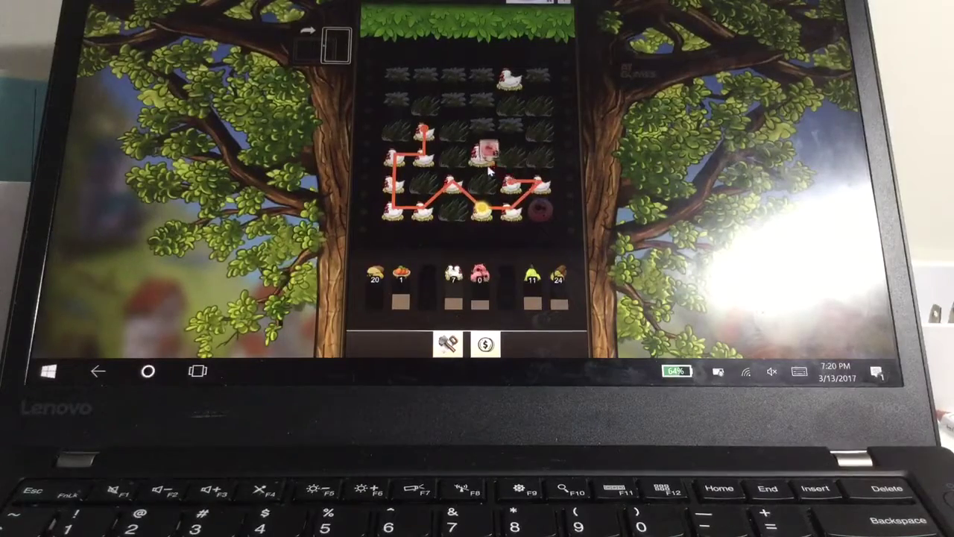
left_click_drag(522, 166, 481, 155)
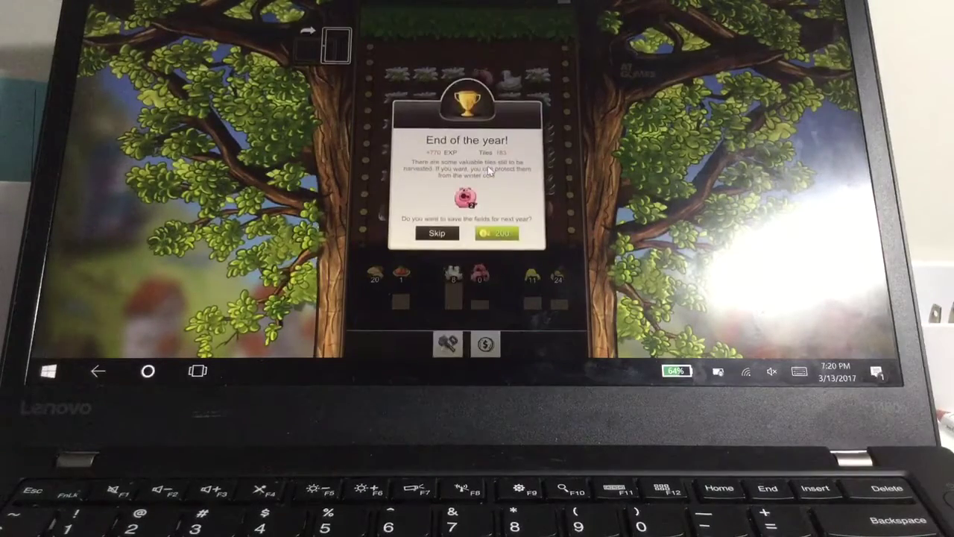
left_click(436, 233)
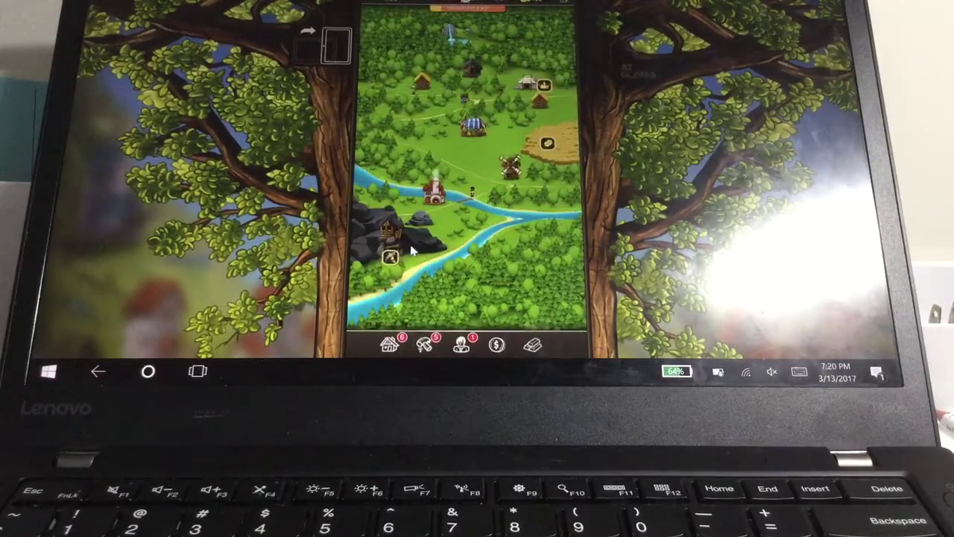
left_click(390, 259)
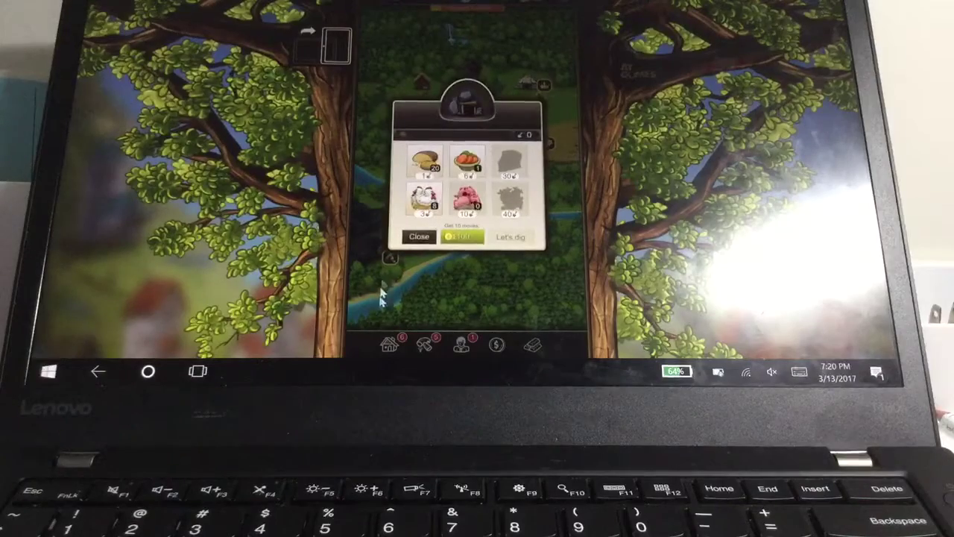
left_click(418, 237)
left_click(389, 345)
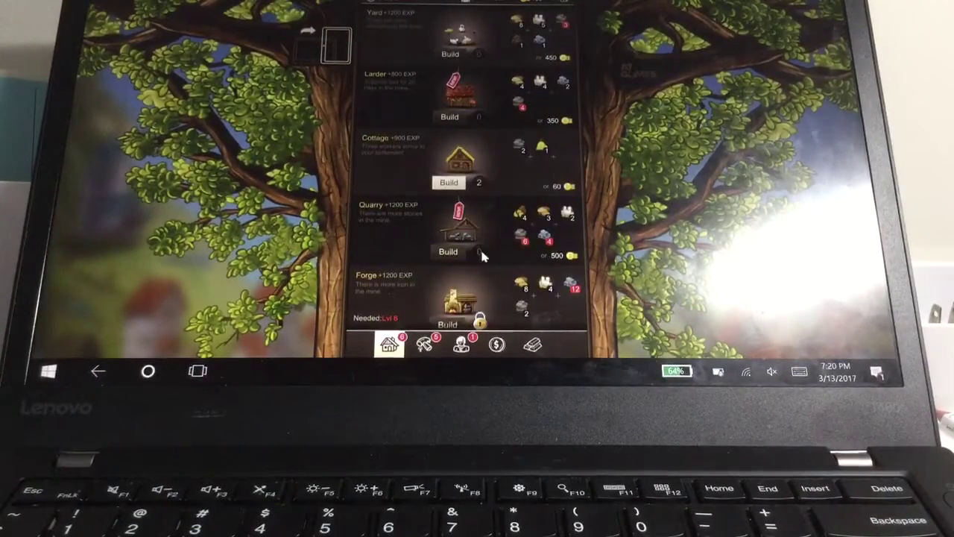
scroll(482, 253, "down", 1)
scroll(482, 256, "down", 2)
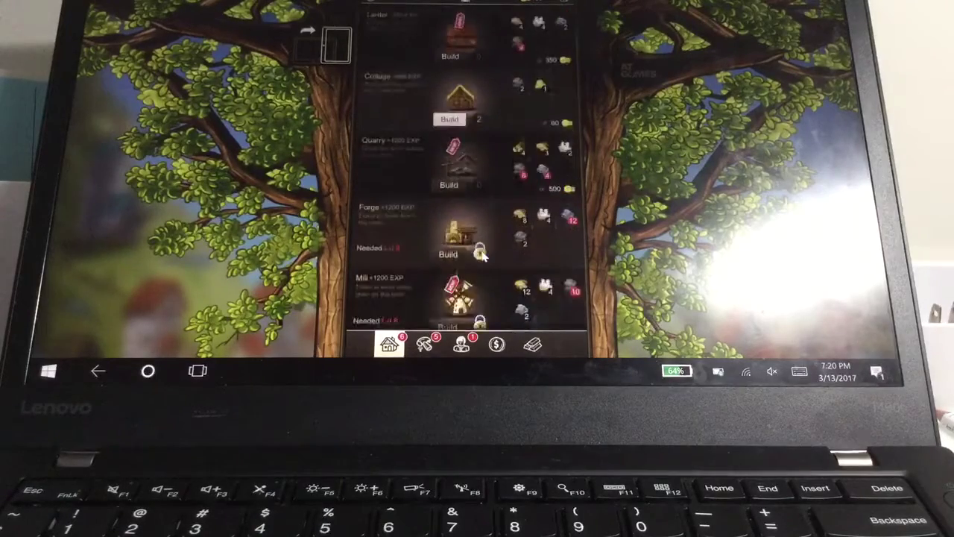
- Craft one Iron Pick from the tools list
left_click(436, 344)
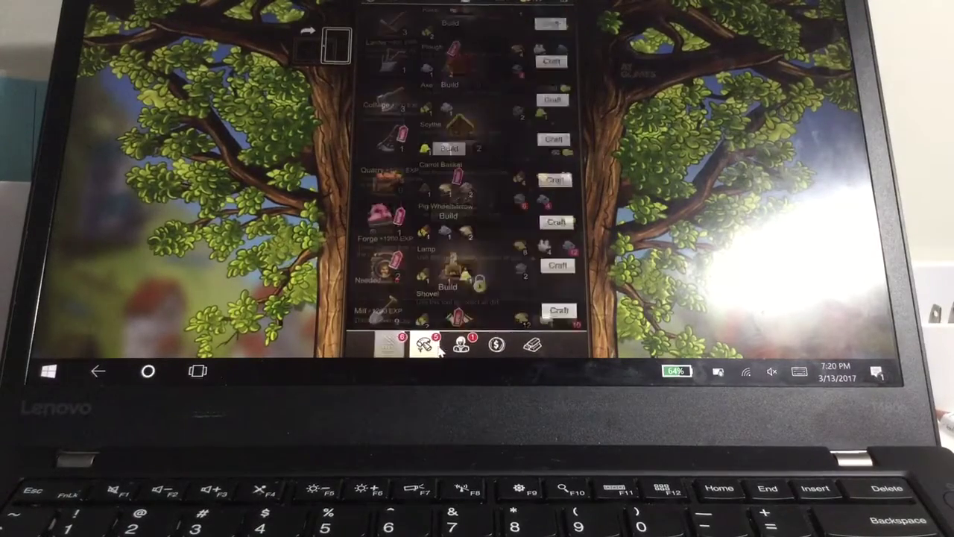
scroll(472, 209, "down", 1)
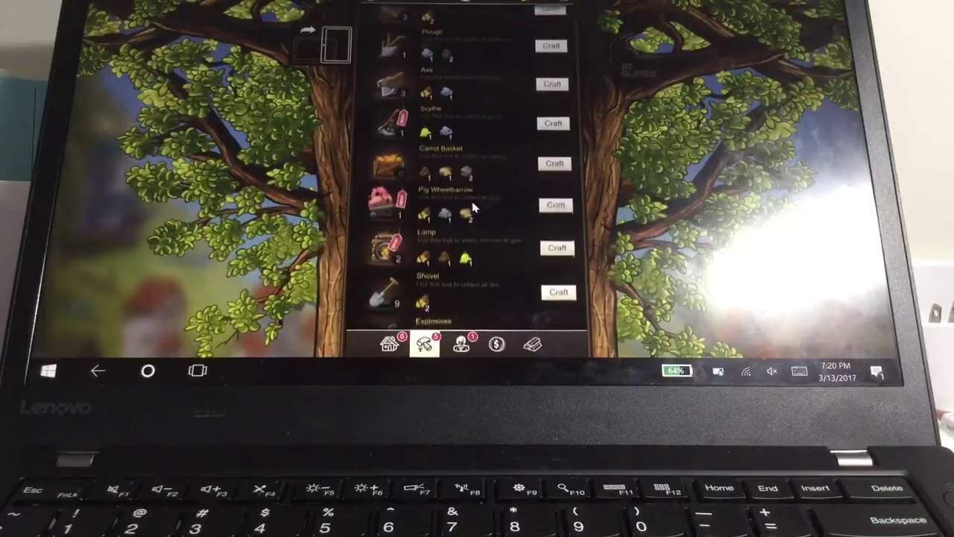
scroll(473, 208, "down", 1)
scroll(472, 208, "down", 1)
scroll(472, 209, "down", 2)
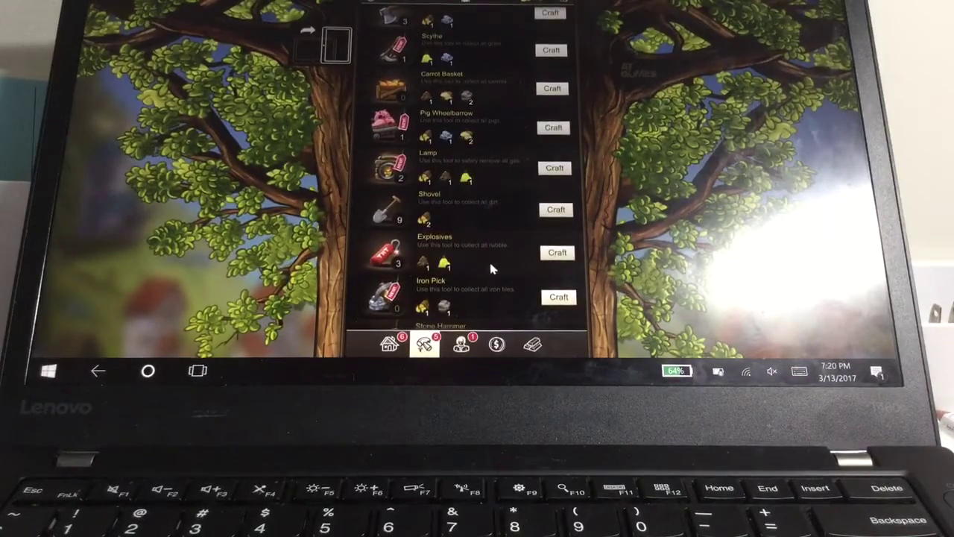
scroll(491, 269, "down", 1)
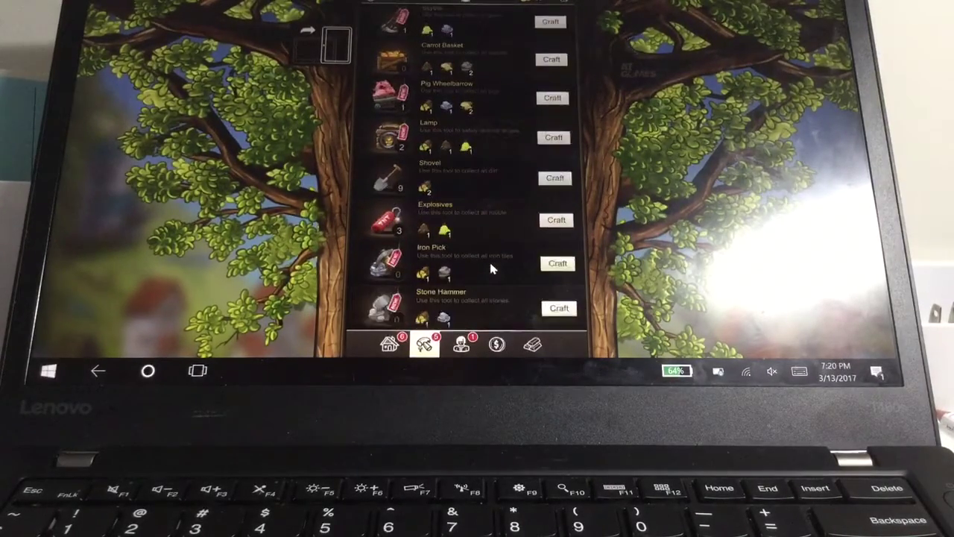
left_click(568, 266)
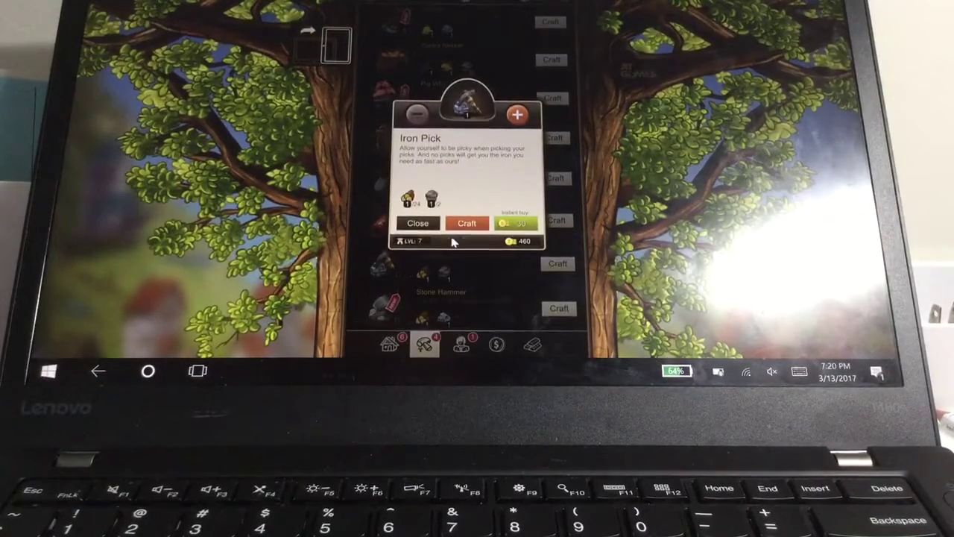
left_click(468, 224)
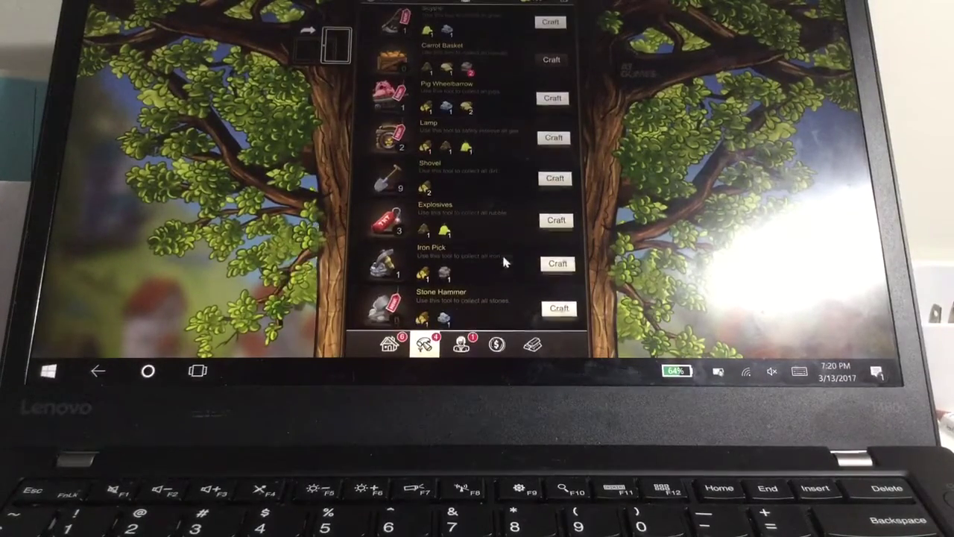
scroll(507, 298, "up", 1)
scroll(447, 279, "down", 1)
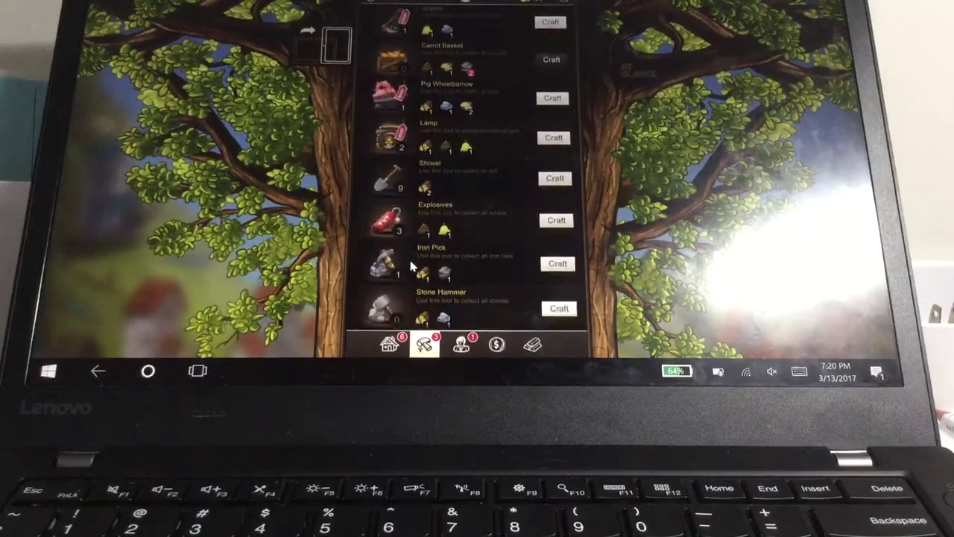
- Craft one Stone Hammer and close the lists back to the village map
left_click(559, 309)
left_click(465, 225)
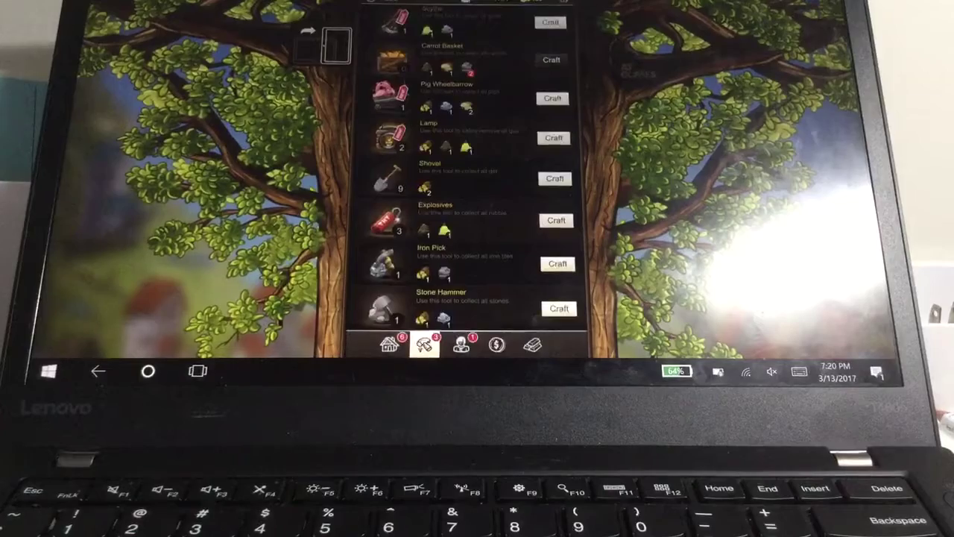
left_click(389, 343)
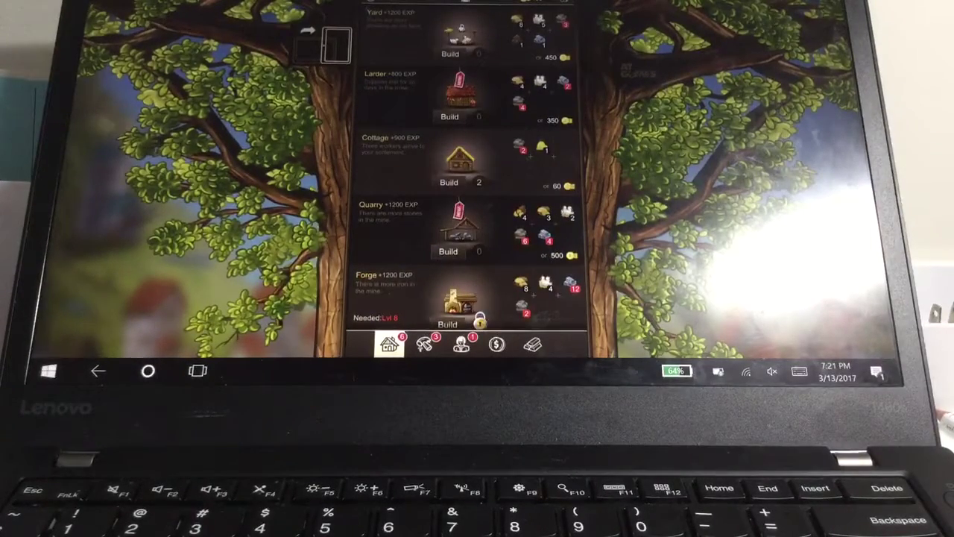
left_click(376, 4)
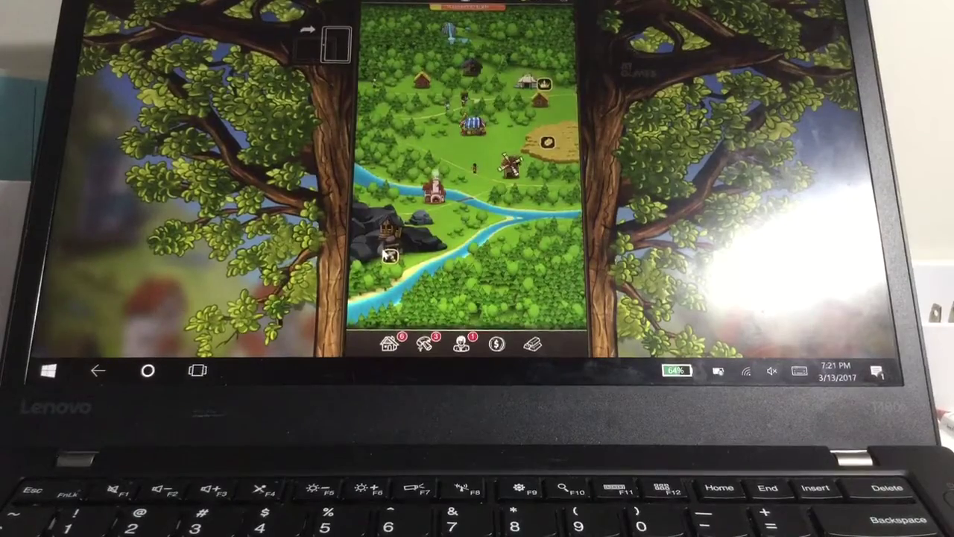
- Enter the mine, buy 10 moves with food, start digging, and link a dirt row
left_click(383, 253)
left_click(427, 162)
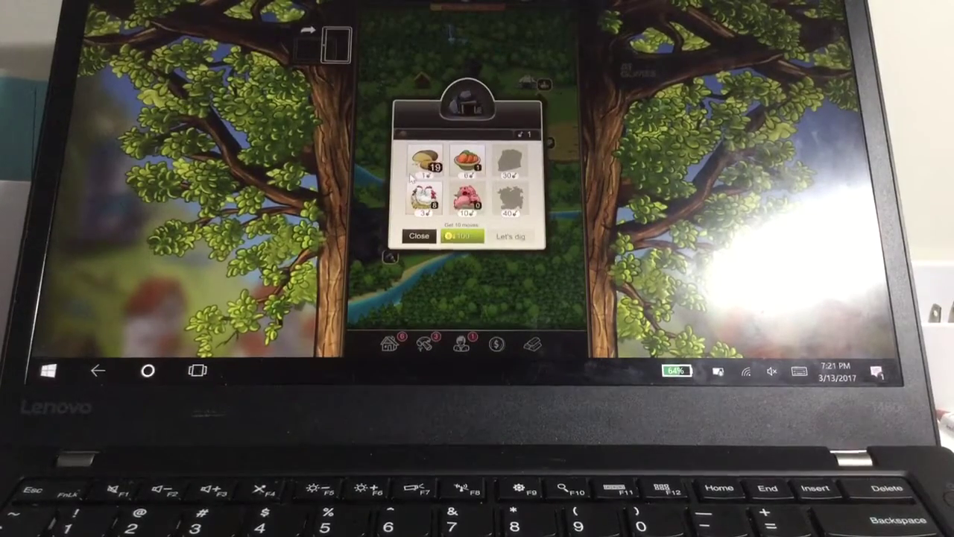
left_click(426, 158)
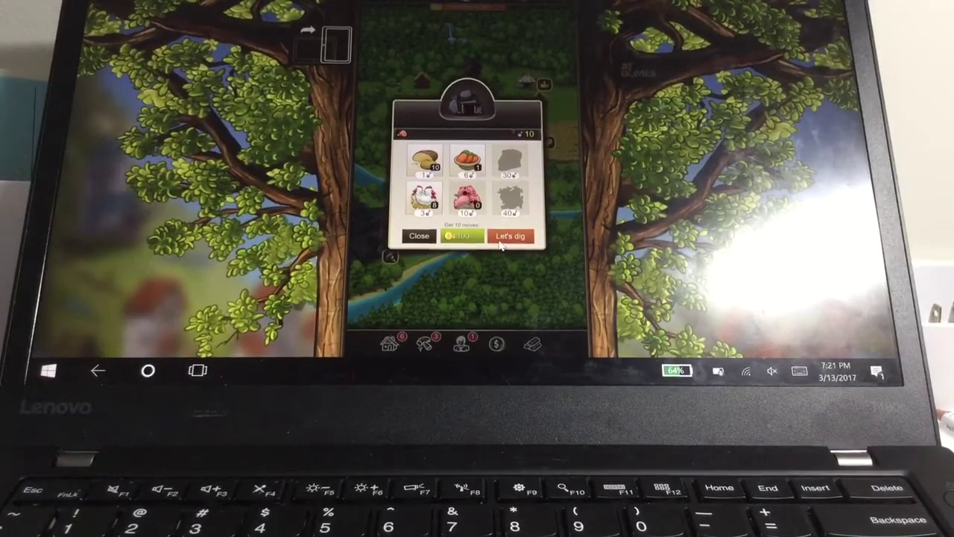
left_click(501, 240)
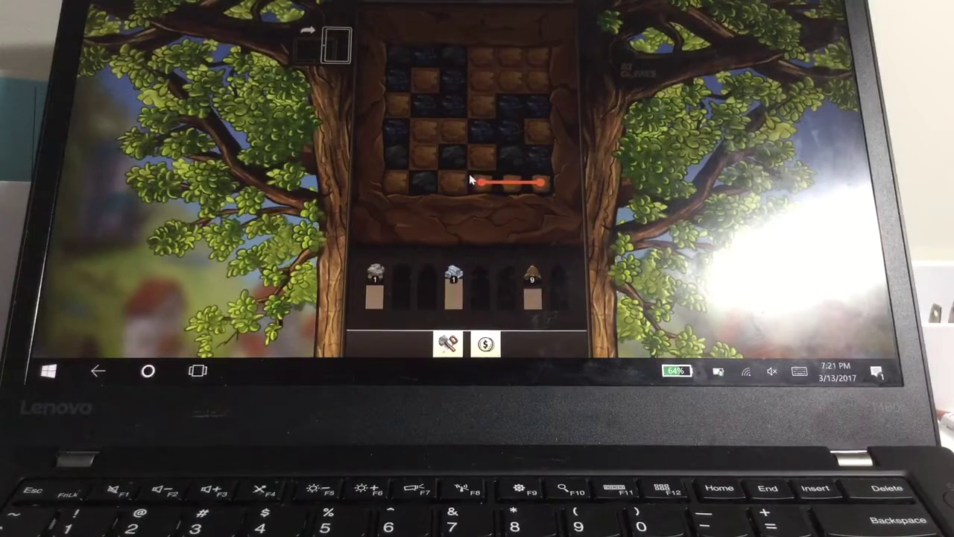
mouse_move(471, 179)
left_mouse_down()
mouse_move(438, 193)
mouse_move(425, 133)
mouse_move(453, 133)
mouse_move(486, 110)
mouse_move(482, 78)
mouse_move(510, 74)
mouse_move(484, 51)
mouse_move(468, 65)
mouse_move(507, 58)
mouse_move(443, 59)
mouse_move(477, 28)
mouse_move(515, 45)
mouse_move(518, 75)
mouse_move(533, 71)
mouse_move(532, 31)
left_mouse_up()
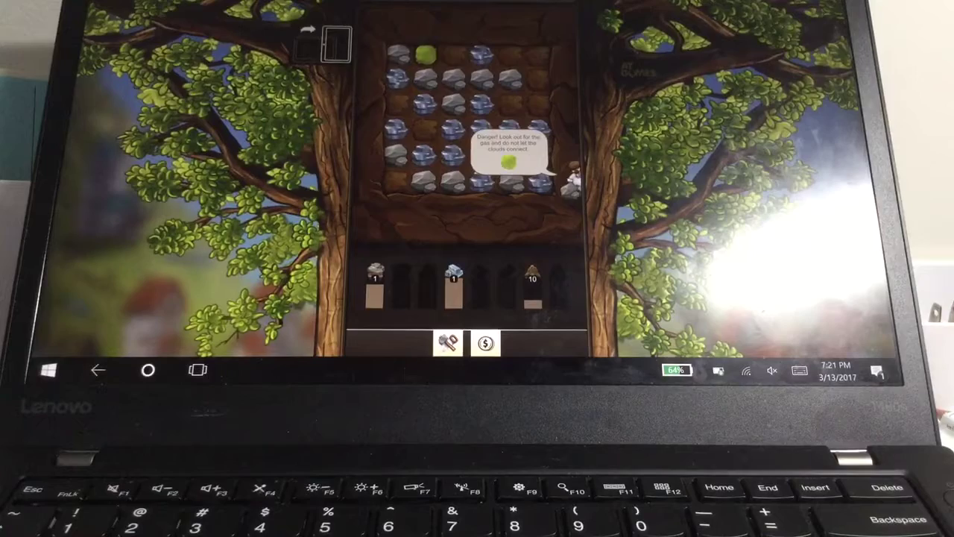
- Dismiss the gas warning and explosive-gas hint bubbles
left_click(522, 158)
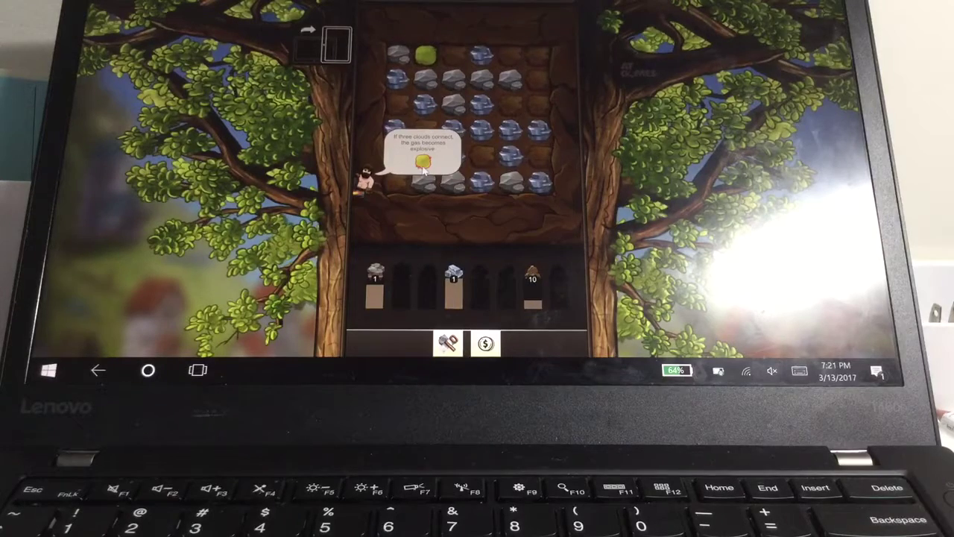
left_click(424, 170)
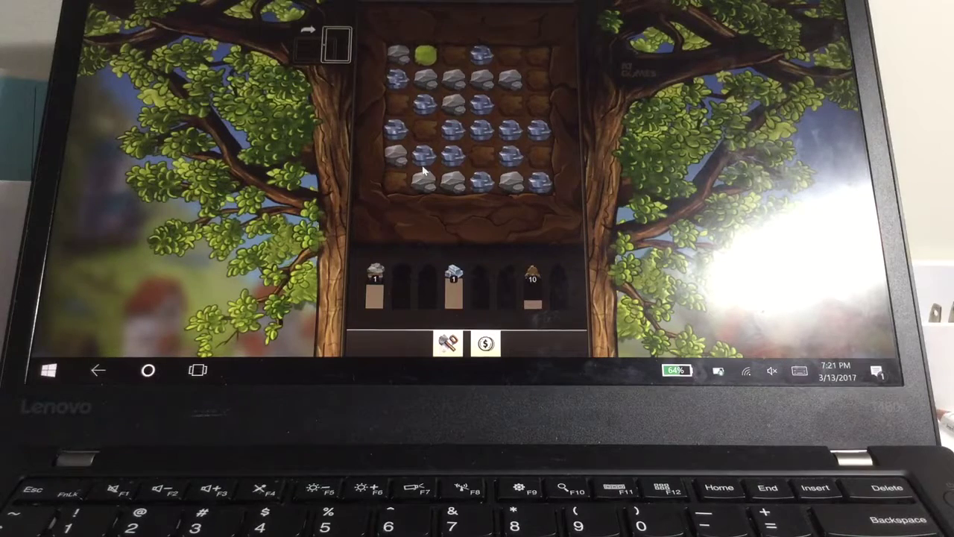
- Link a chain of blue iron stones and preview a stone's conversion
left_click_drag(398, 78, 422, 106)
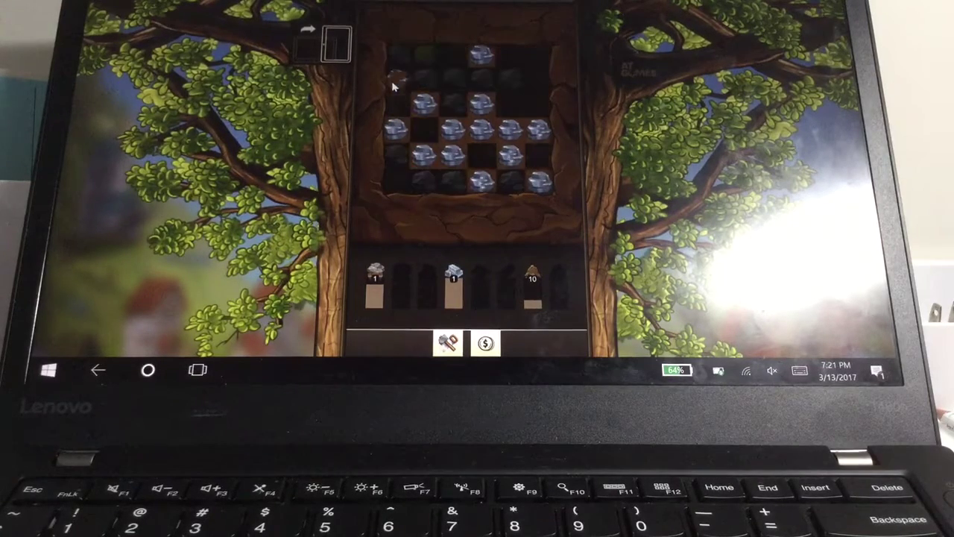
mouse_move(387, 134)
left_mouse_down()
mouse_move(481, 181)
mouse_move(549, 141)
left_mouse_up()
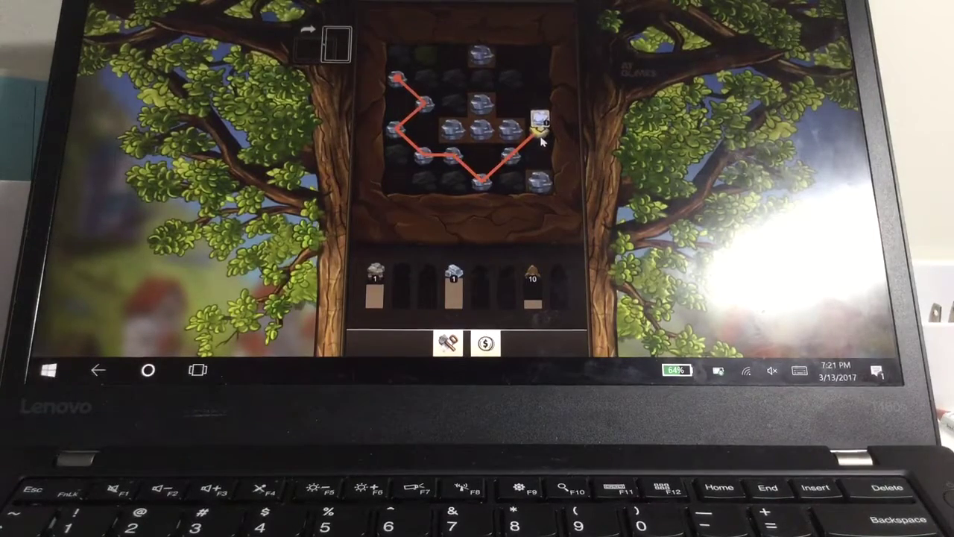
mouse_move(544, 141)
left_mouse_down()
mouse_move(499, 113)
mouse_move(477, 113)
left_mouse_up()
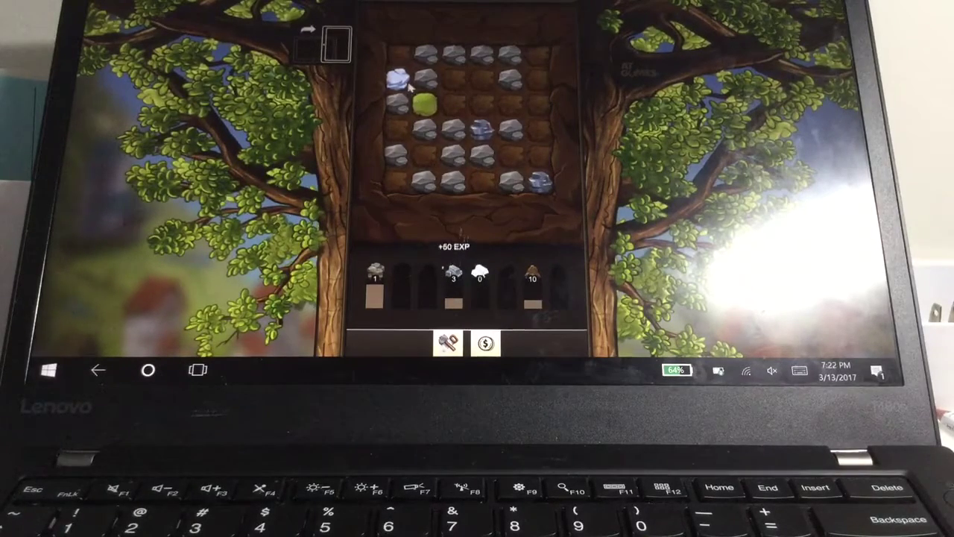
left_click(398, 80)
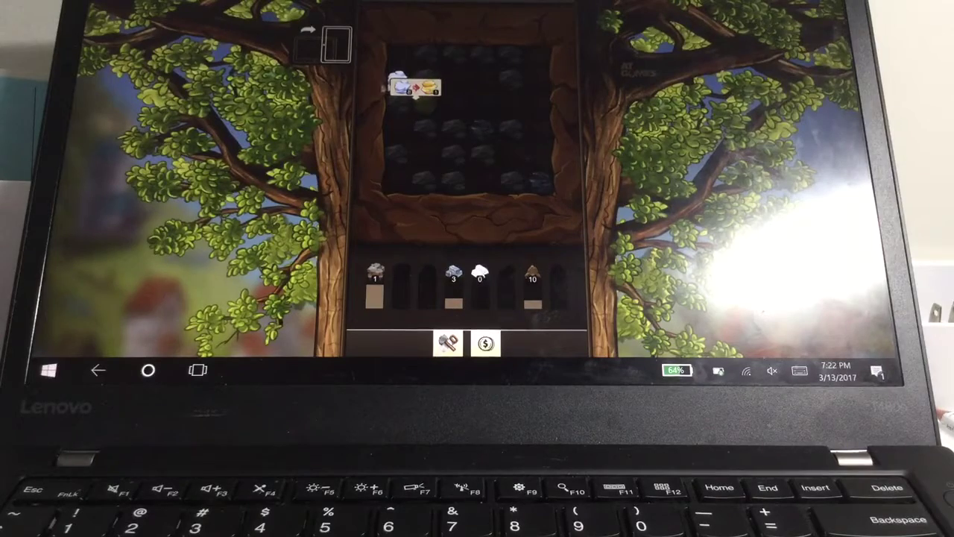
left_click(415, 88)
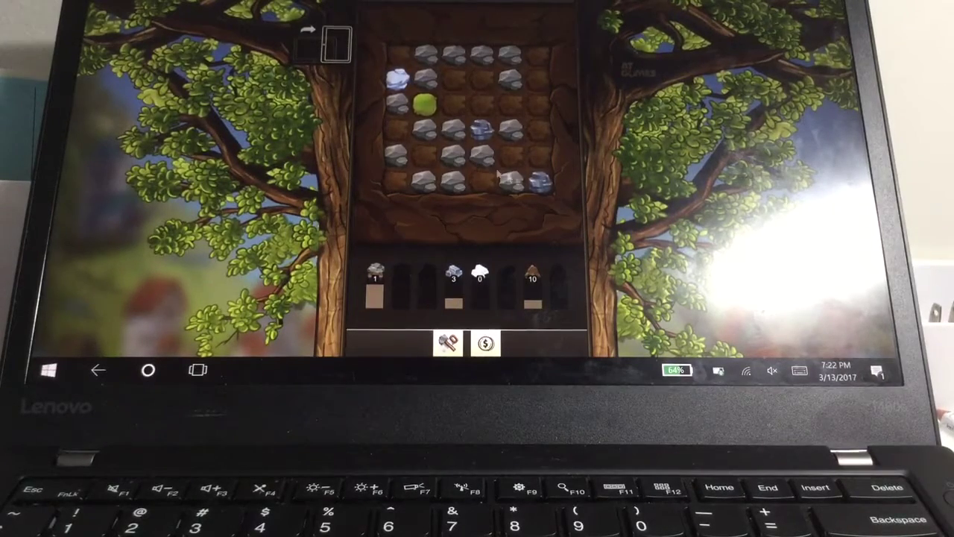
- Link and collect a long chain of grey stones
mouse_move(509, 179)
left_mouse_down()
mouse_move(460, 165)
mouse_move(405, 167)
mouse_move(507, 182)
mouse_move(518, 142)
mouse_move(481, 173)
left_mouse_up()
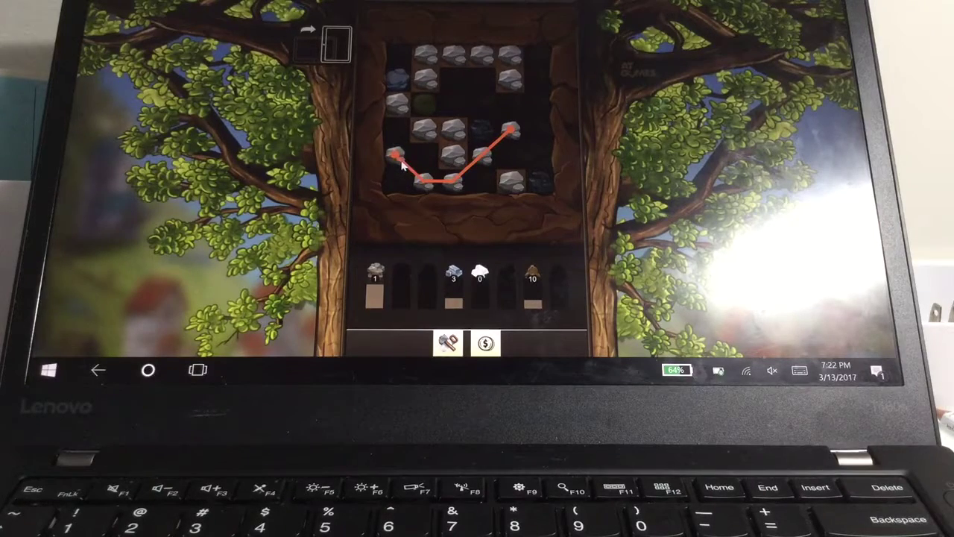
mouse_move(403, 165)
left_mouse_down()
mouse_move(408, 151)
mouse_move(422, 180)
mouse_move(450, 141)
mouse_move(410, 135)
mouse_move(427, 61)
mouse_move(509, 54)
mouse_move(509, 80)
left_mouse_up()
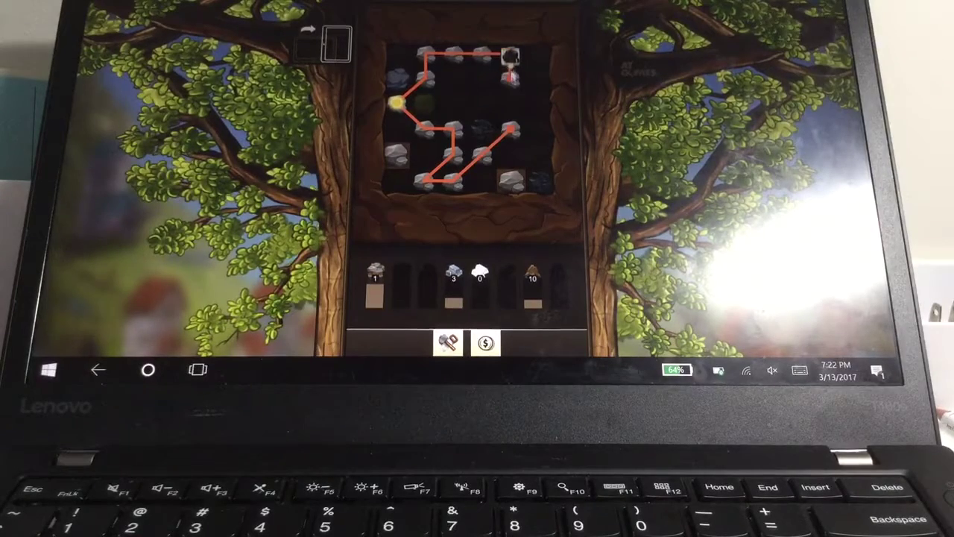
left_click_drag(512, 84, 511, 85)
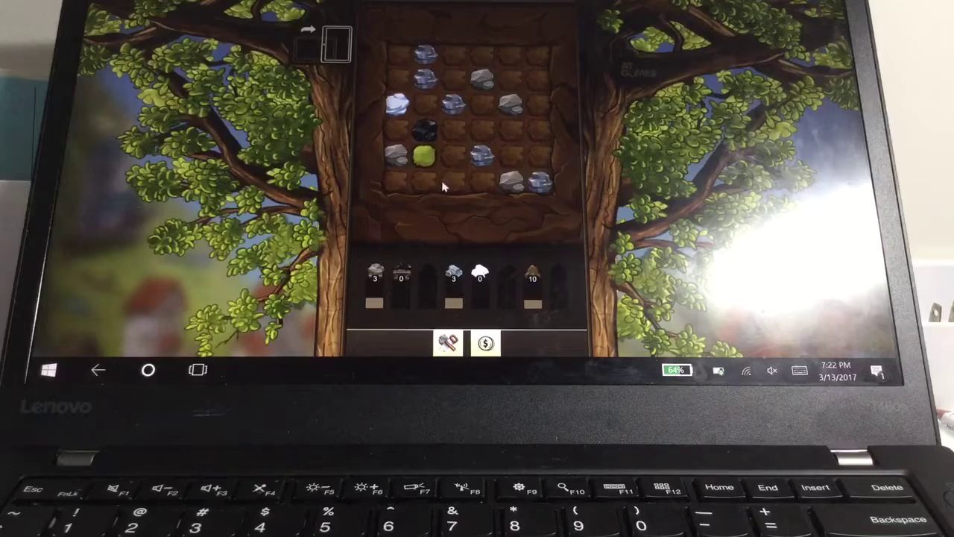
- Use mining tools from the tool bar on the board stones
left_click(445, 348)
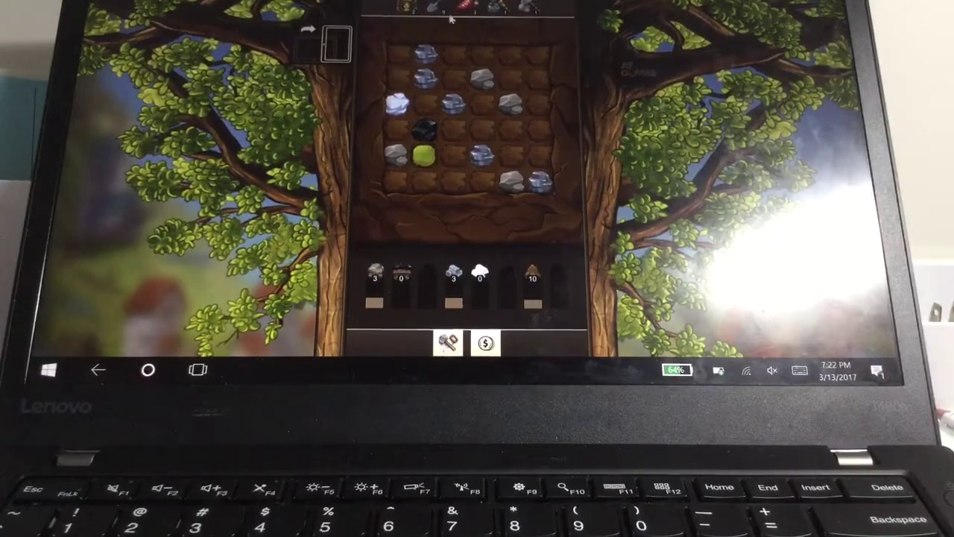
left_click(428, 155)
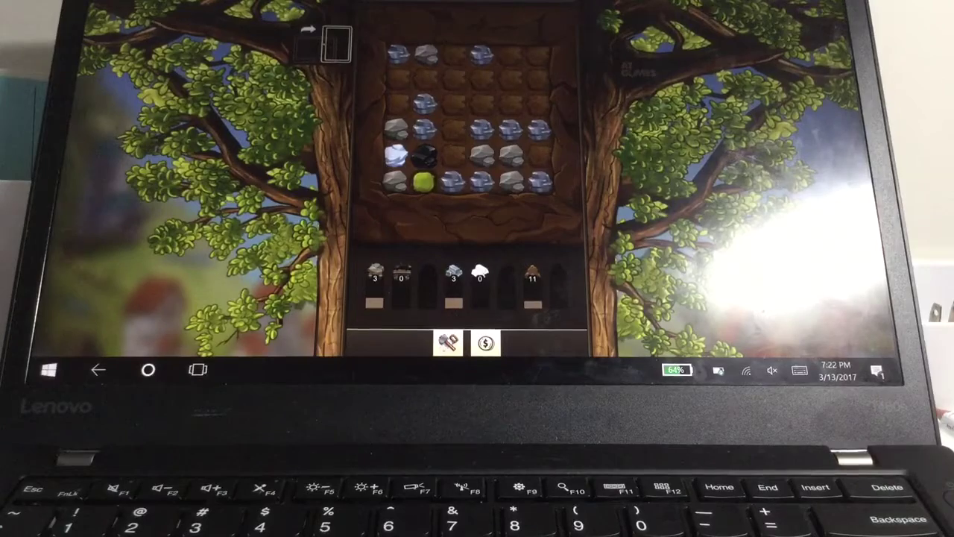
left_click(447, 345)
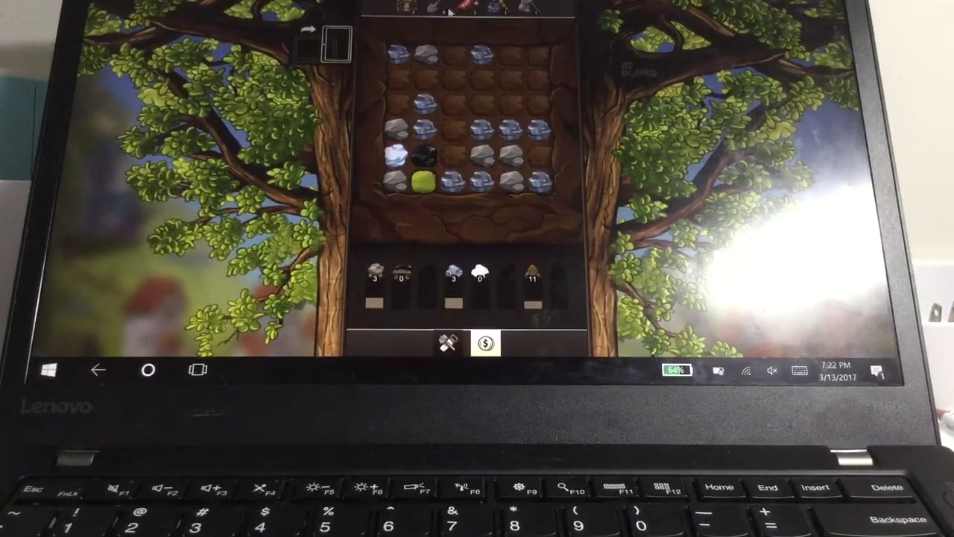
left_click(449, 13)
left_click(430, 122)
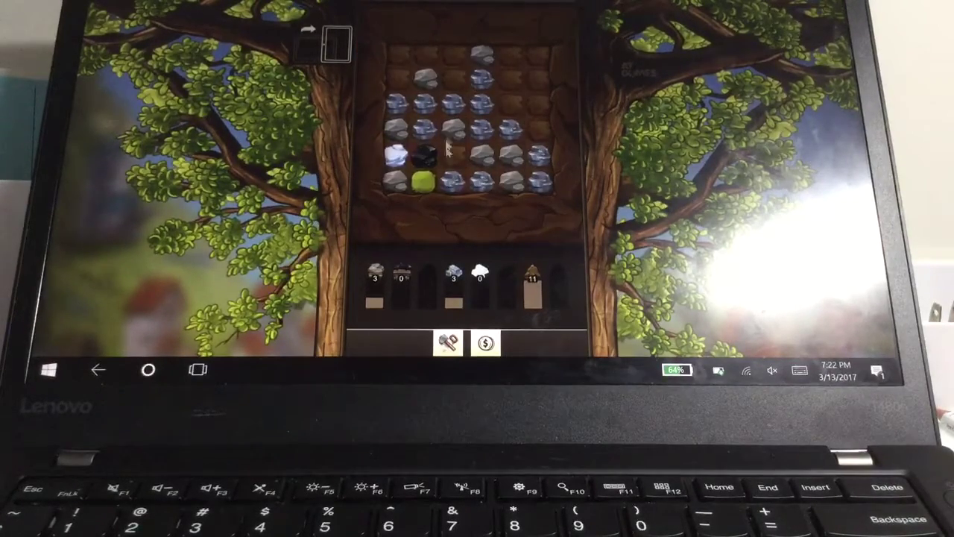
- Chain iron stones and matching tiles, then apply the chosen tool
left_click_drag(538, 179, 489, 88)
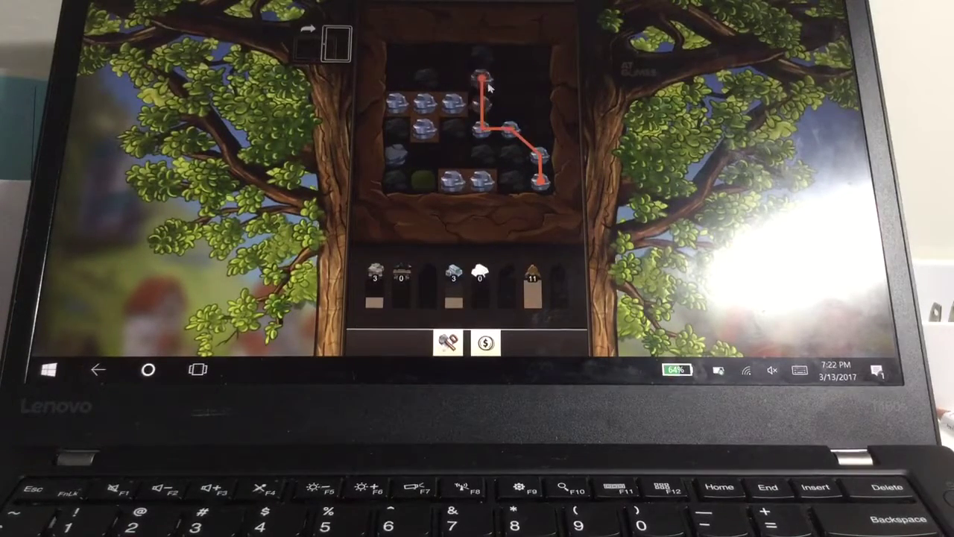
mouse_move(425, 112)
left_mouse_down()
mouse_move(371, 115)
mouse_move(400, 112)
left_mouse_up()
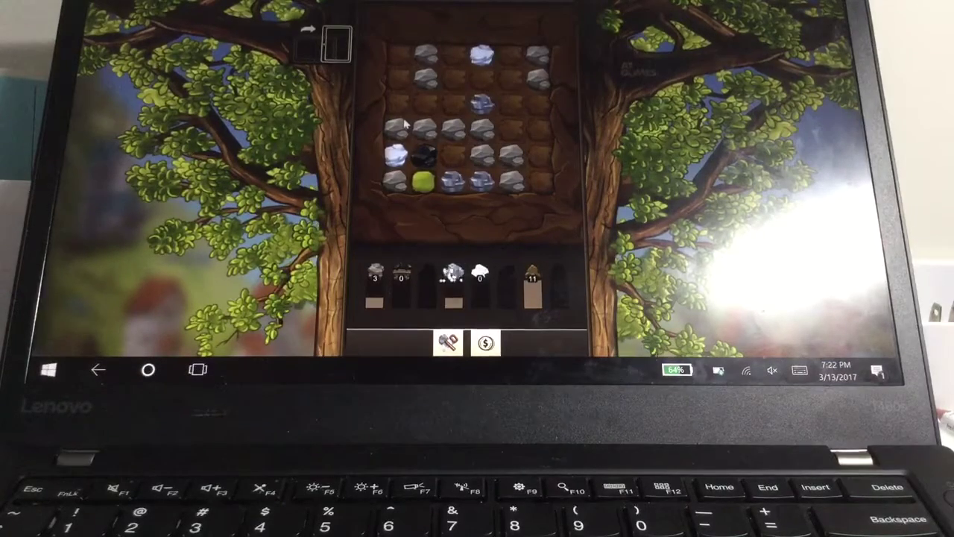
mouse_move(512, 181)
left_mouse_down()
mouse_move(445, 138)
mouse_move(377, 139)
left_mouse_up()
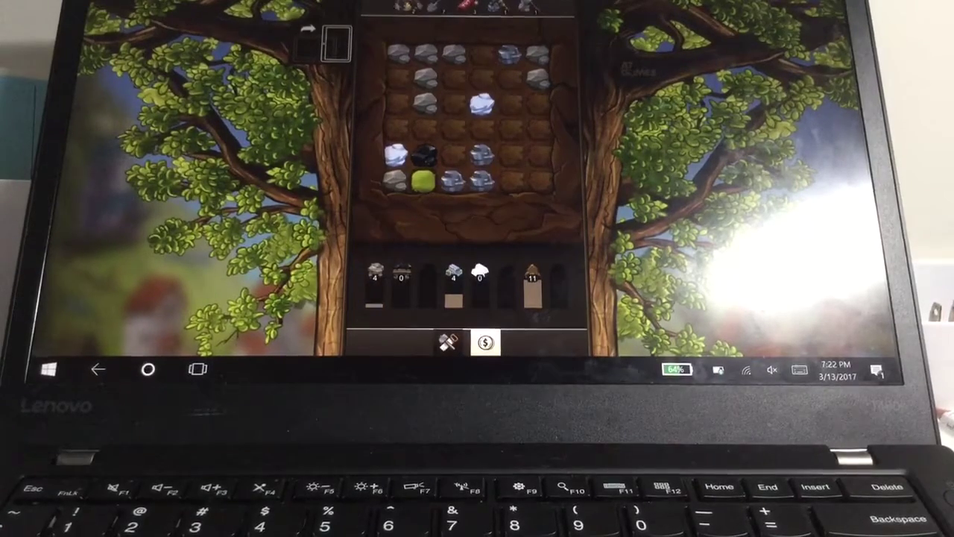
left_click(431, 8)
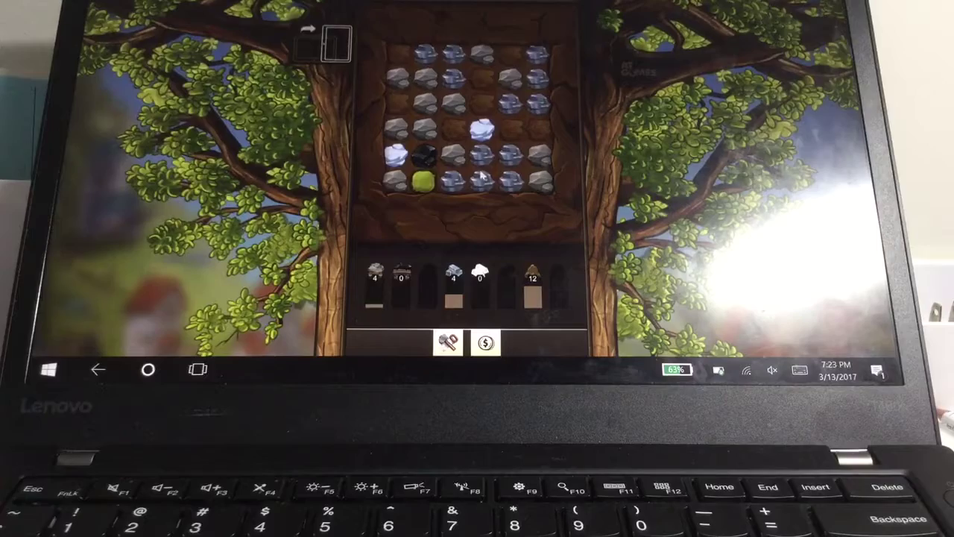
- Collect a three-rock chain and a chain along the bottom-row rocks
left_click_drag(453, 155, 400, 117)
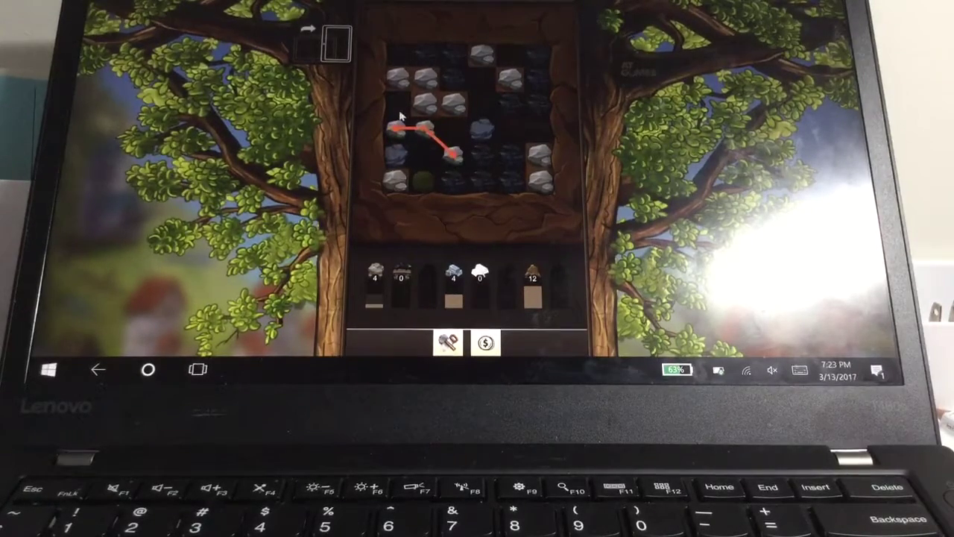
left_click_drag(400, 117, 395, 78)
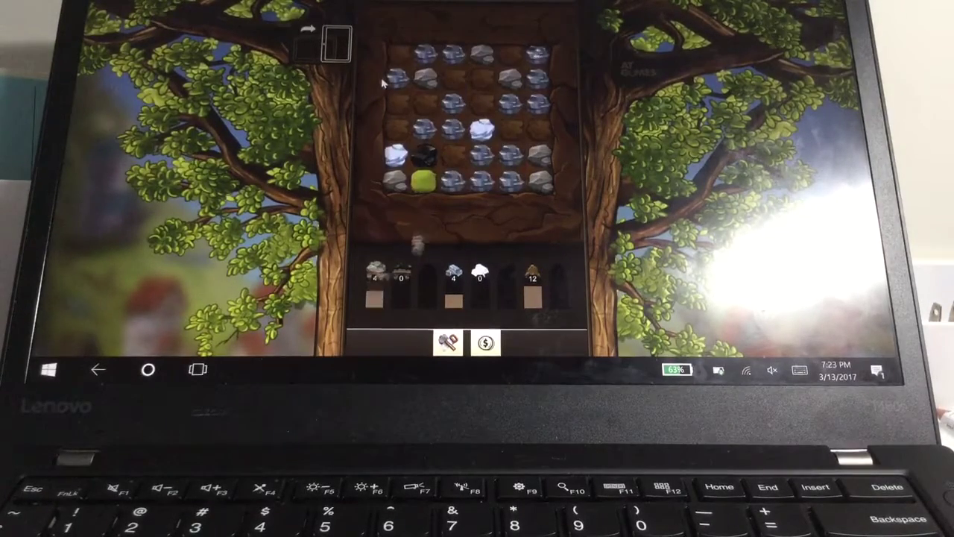
mouse_move(452, 181)
left_mouse_down()
mouse_move(516, 185)
mouse_move(401, 127)
left_mouse_up()
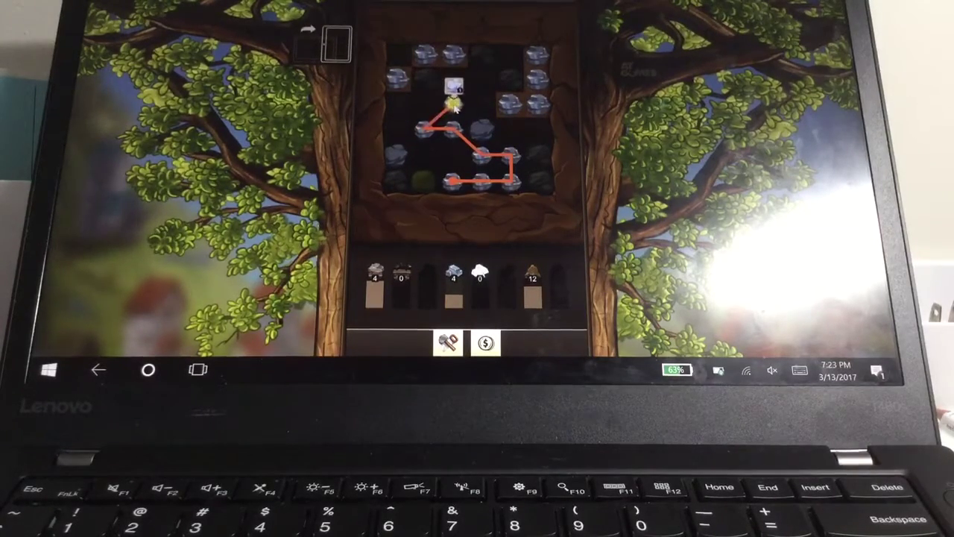
left_click_drag(440, 85, 453, 102)
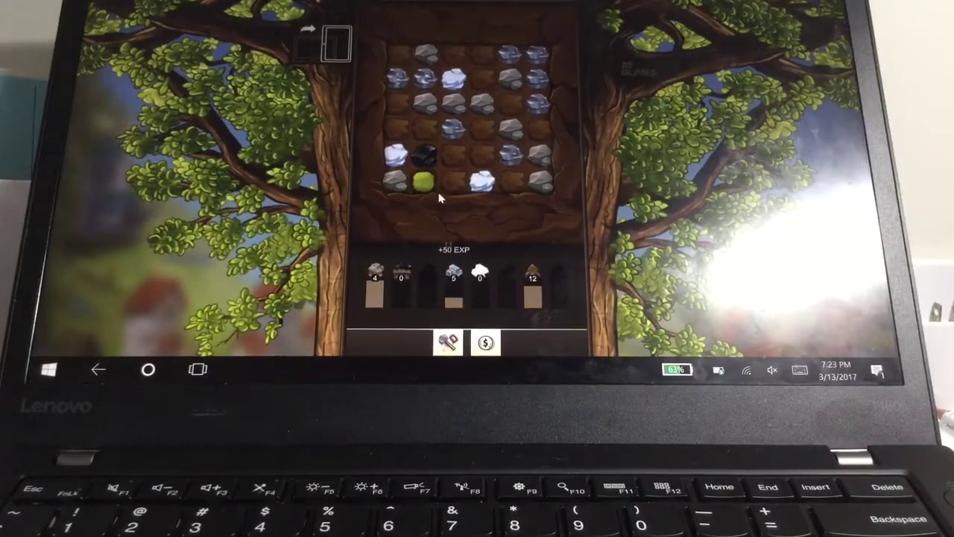
- Break stones with a mining tool and collect a chain from the bottom-right stone
left_click(448, 341)
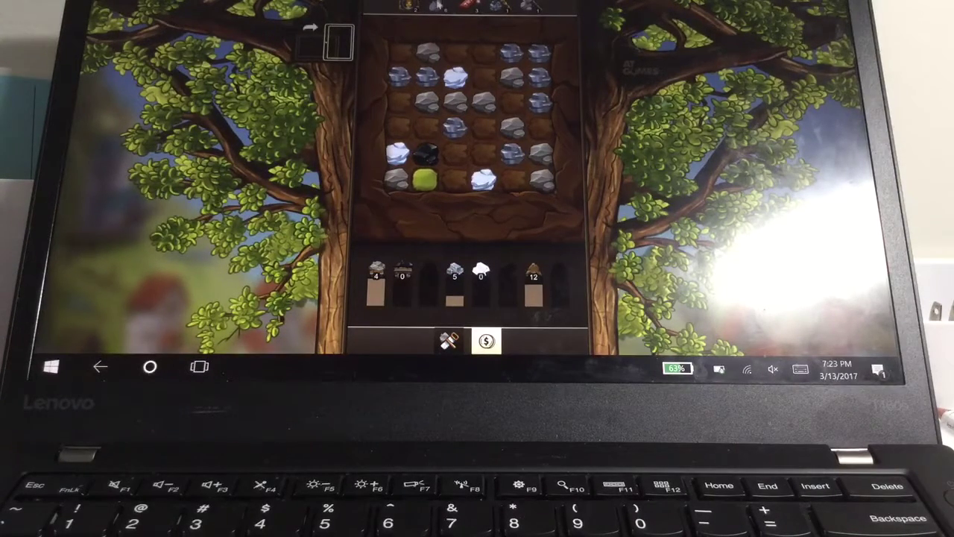
left_click(395, 49)
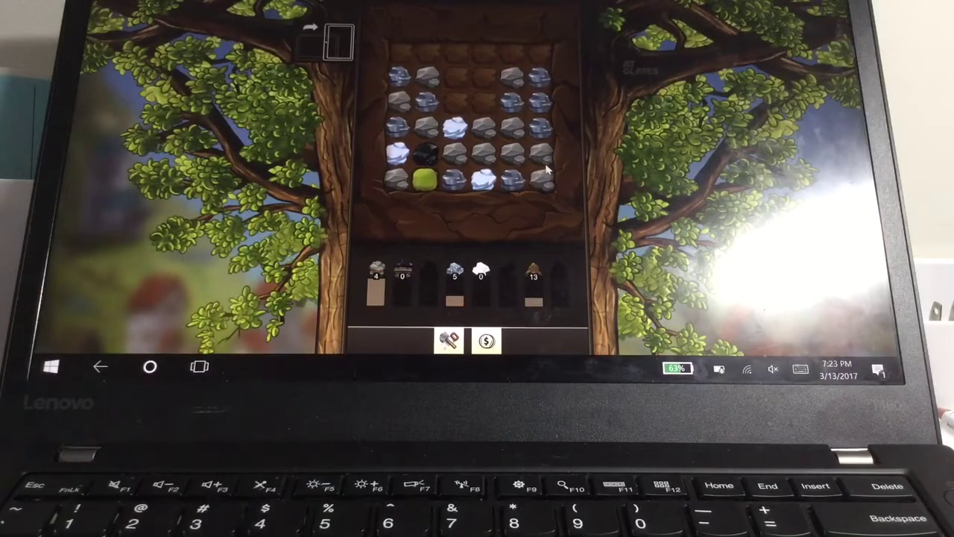
left_click_drag(544, 177, 483, 128)
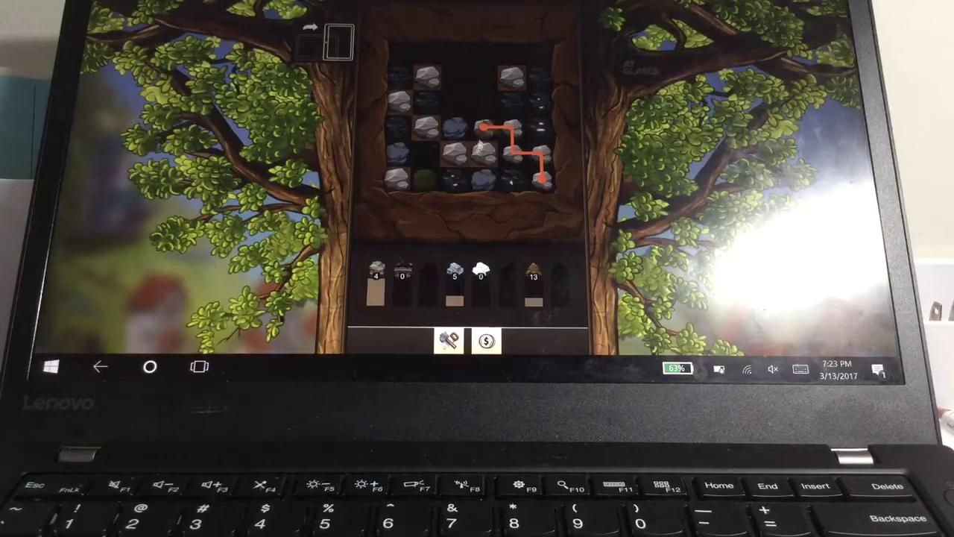
left_click_drag(483, 128, 421, 93)
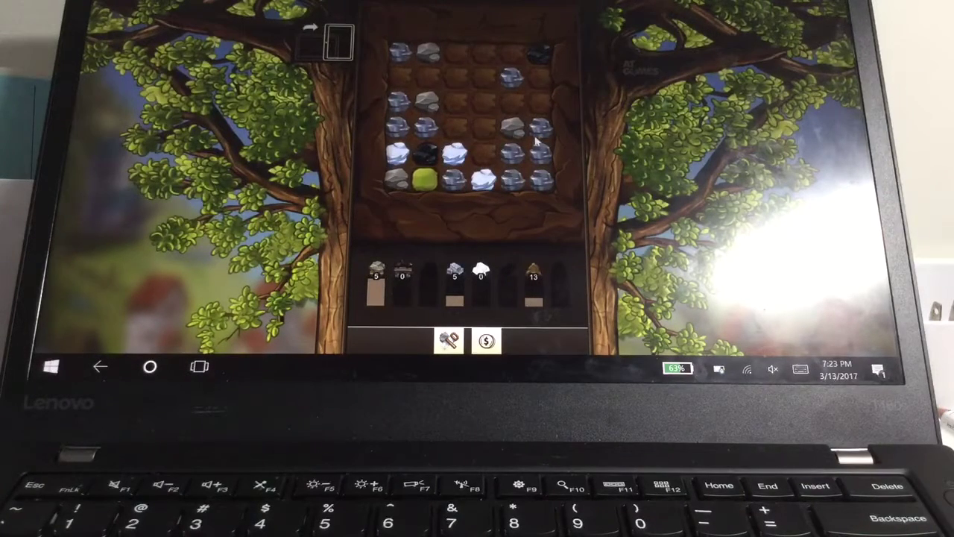
- Clear more stones with two further mining tool uses
left_click(448, 341)
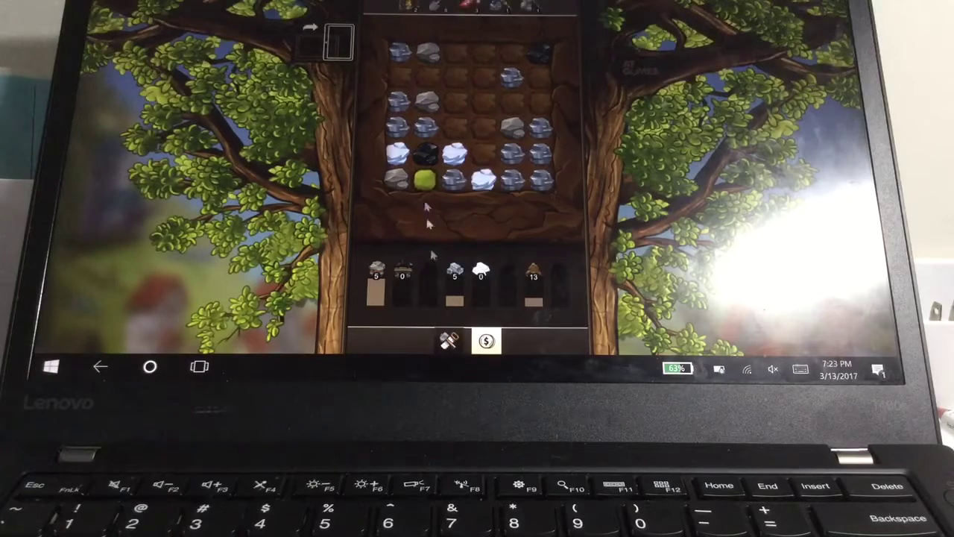
left_click(427, 157)
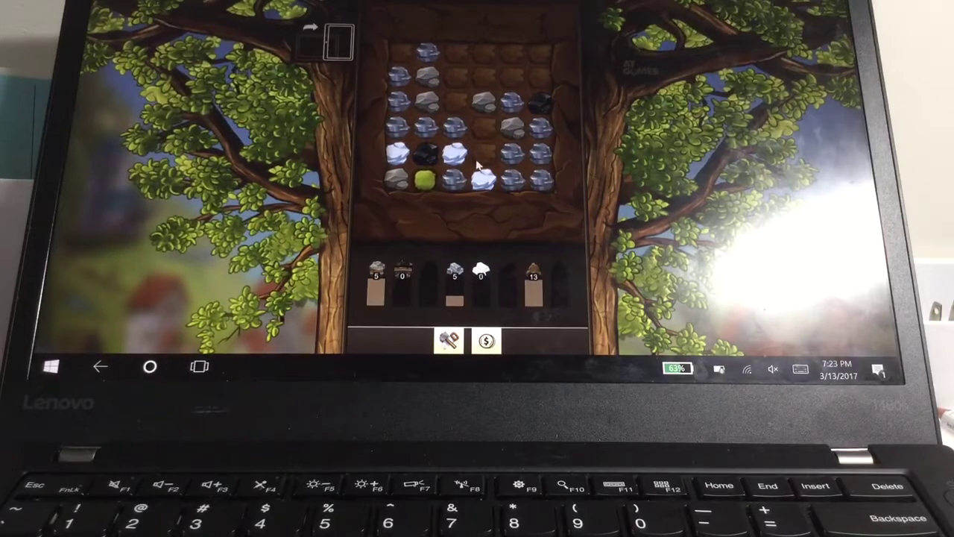
left_click(448, 341)
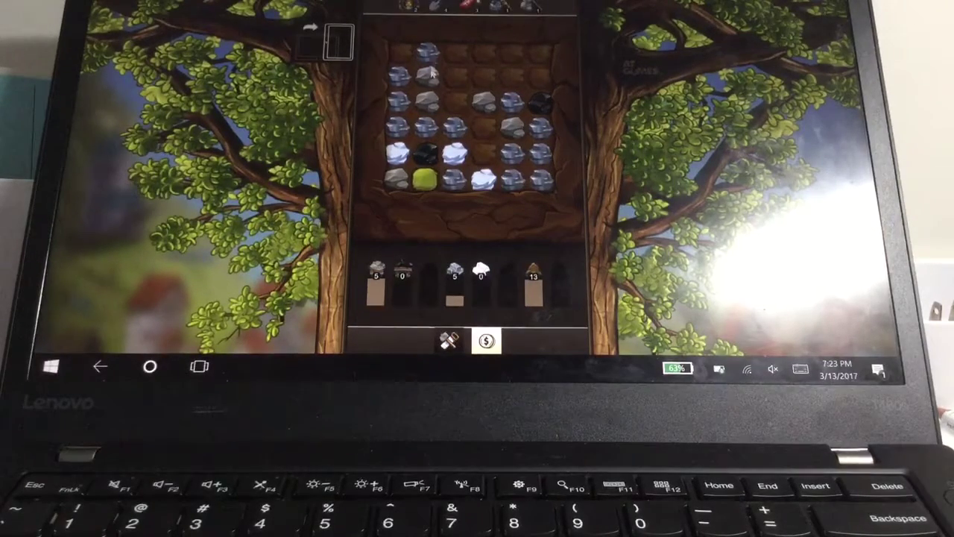
left_click(455, 175)
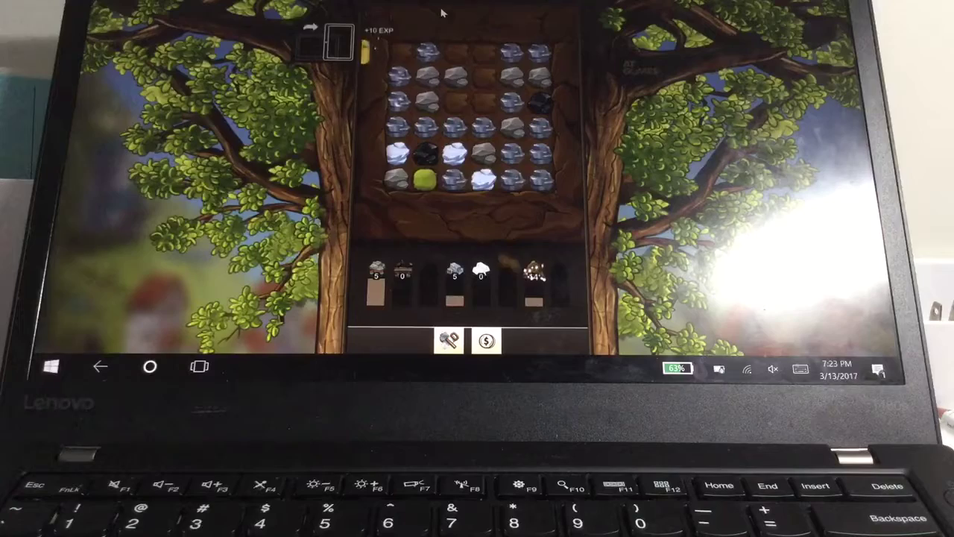
- Chain the remaining grey stones until moves run out, then skip the extra-moves offer
mouse_move(511, 102)
left_mouse_down()
mouse_move(542, 143)
mouse_move(540, 179)
mouse_move(512, 179)
mouse_move(493, 147)
mouse_move(466, 129)
mouse_move(383, 102)
mouse_move(398, 64)
mouse_move(432, 34)
mouse_move(436, 57)
left_mouse_up()
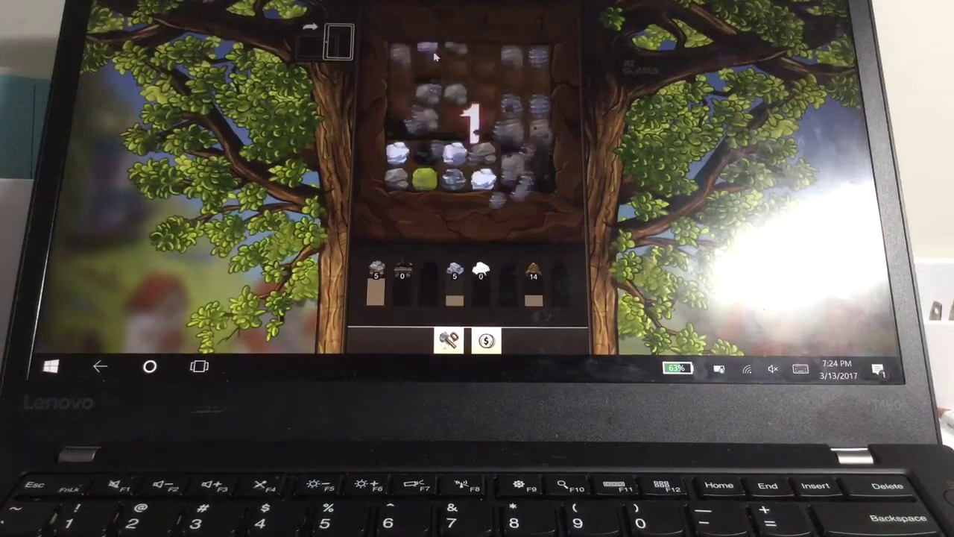
left_click(483, 181)
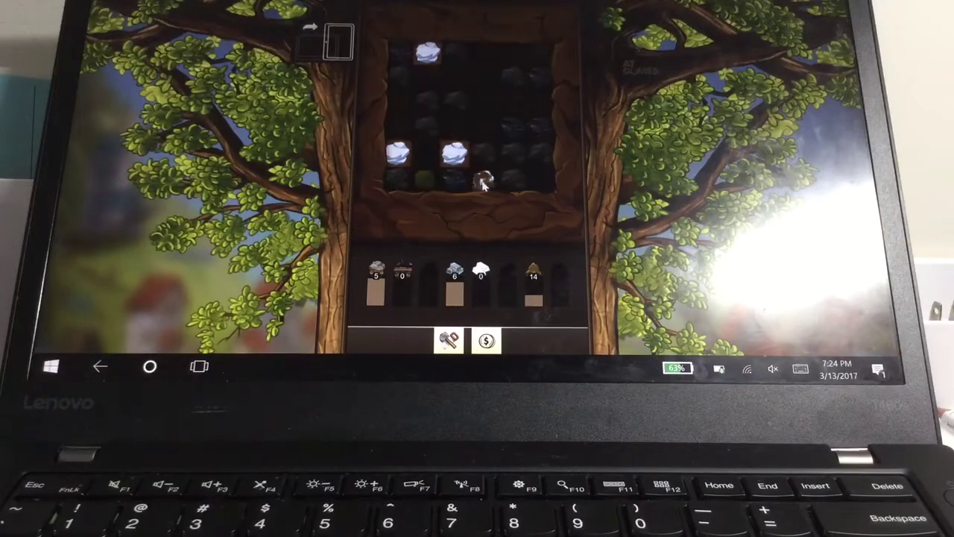
mouse_move(398, 153)
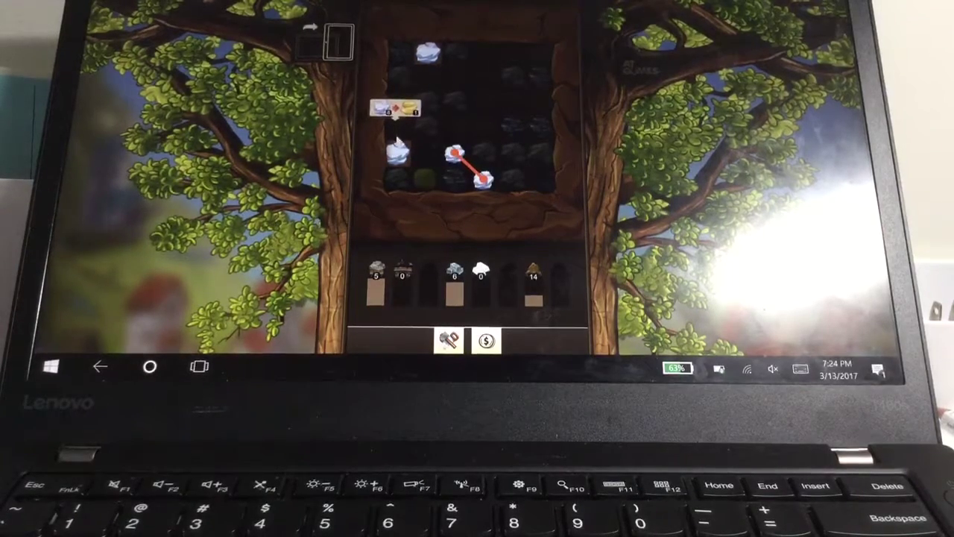
left_click(395, 153)
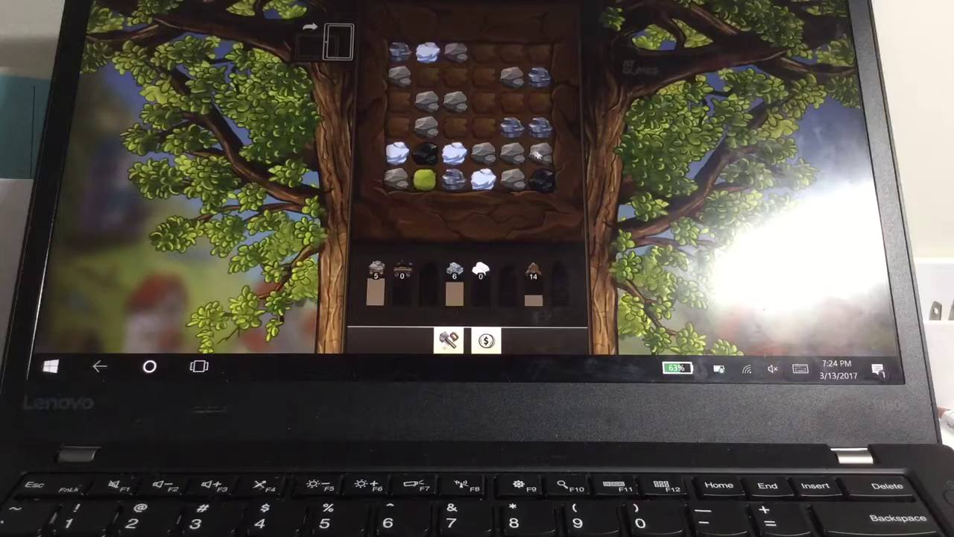
left_click(541, 157)
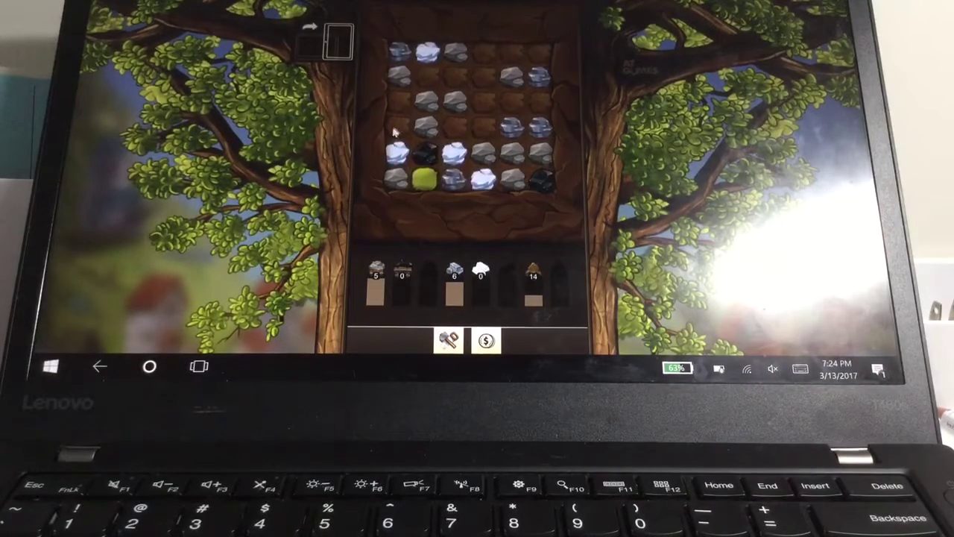
mouse_move(395, 131)
left_mouse_down()
mouse_move(398, 96)
mouse_move(428, 72)
mouse_move(481, 99)
mouse_move(455, 129)
mouse_move(511, 100)
mouse_move(485, 75)
mouse_move(484, 49)
mouse_move(535, 65)
left_mouse_up()
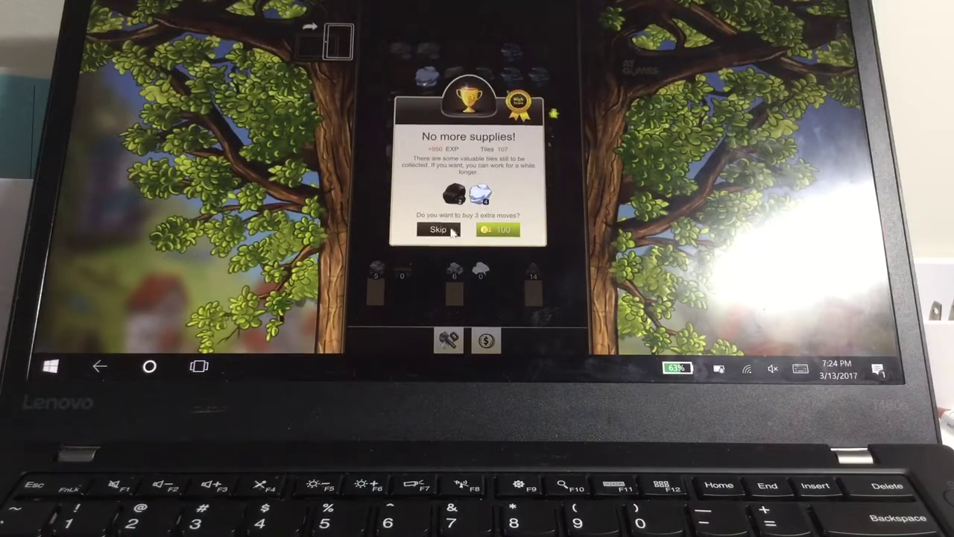
left_click(448, 229)
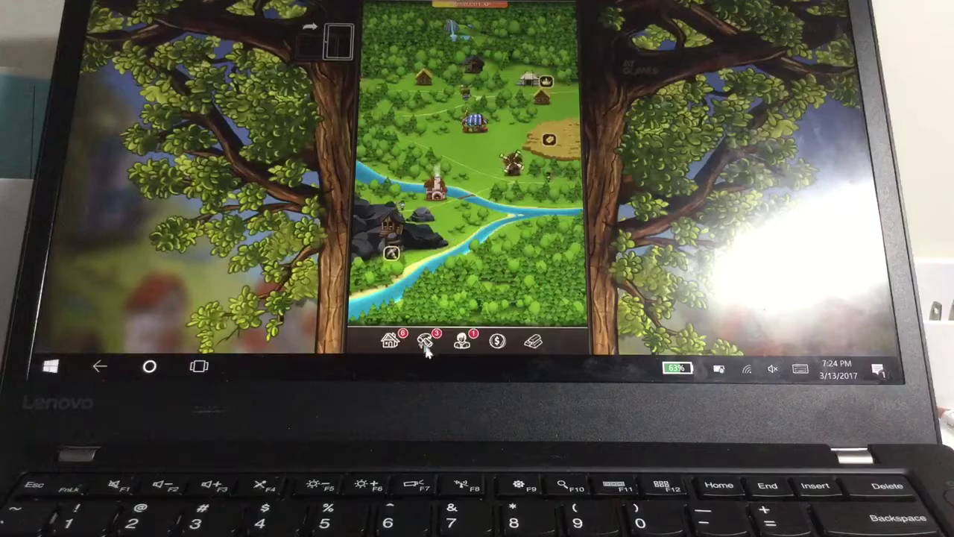
- View the Scythe in the tools list, then open the Larder's details under buildings
left_click(425, 341)
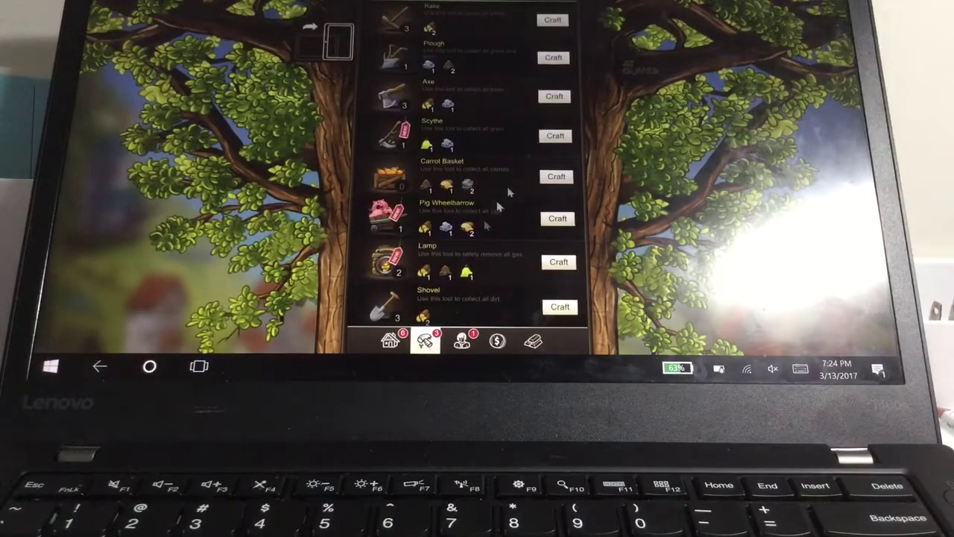
left_click(547, 140)
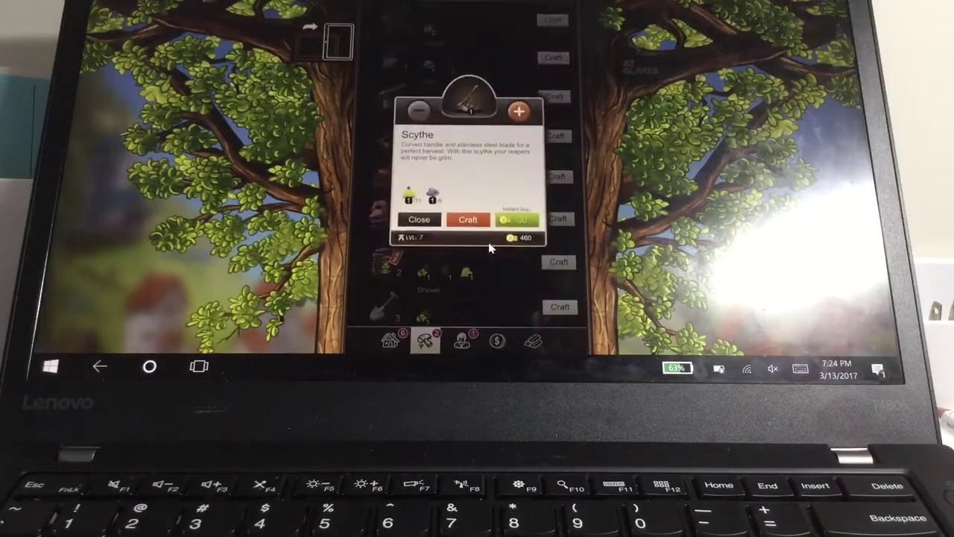
left_click(468, 219)
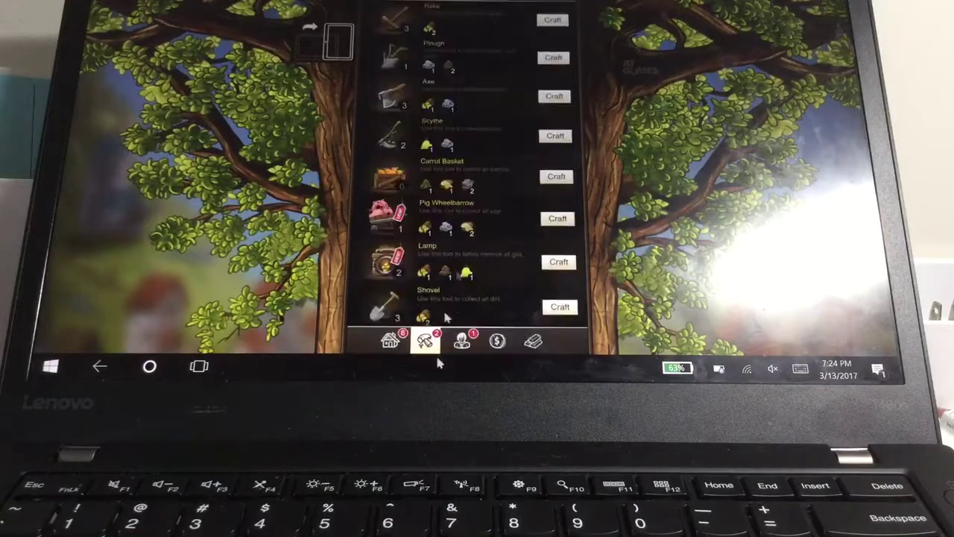
left_click(390, 341)
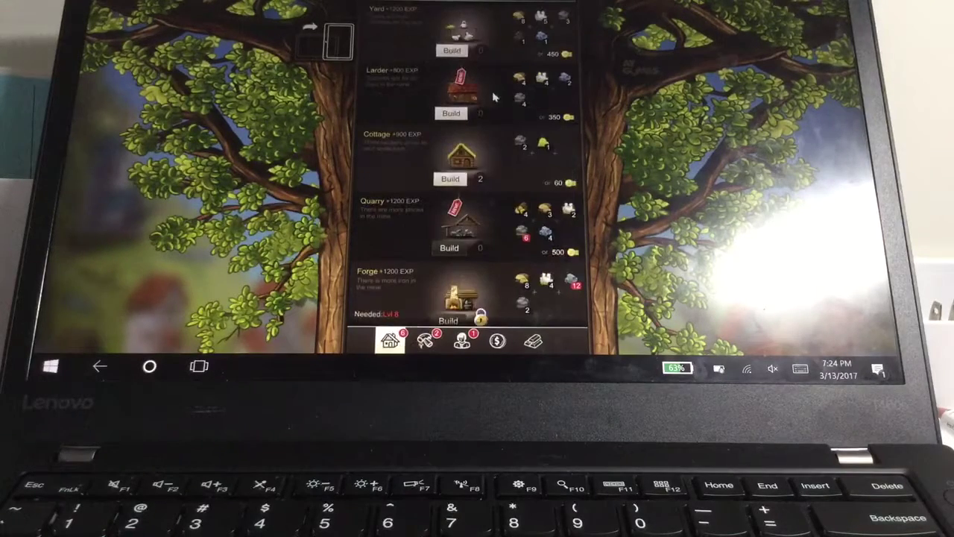
left_click_drag(449, 149, 448, 78)
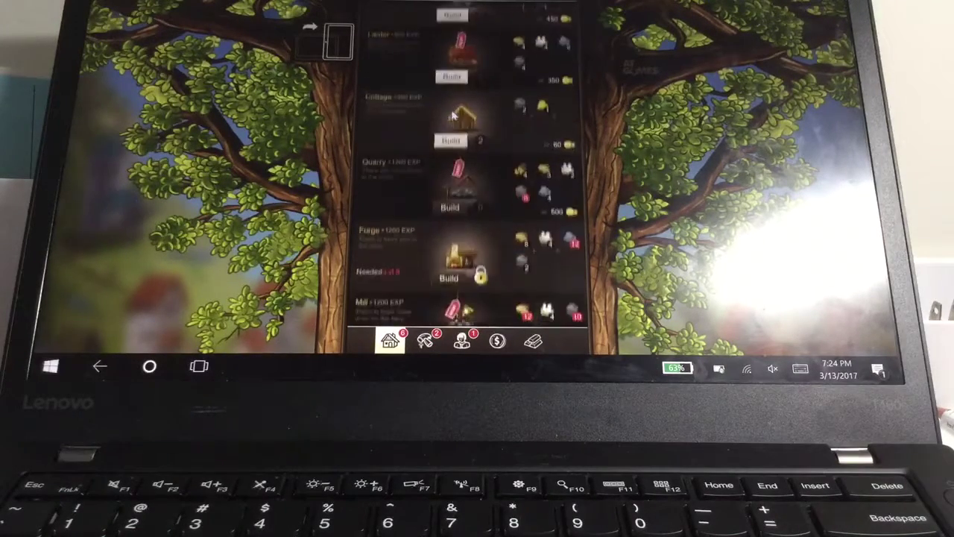
left_click(449, 72)
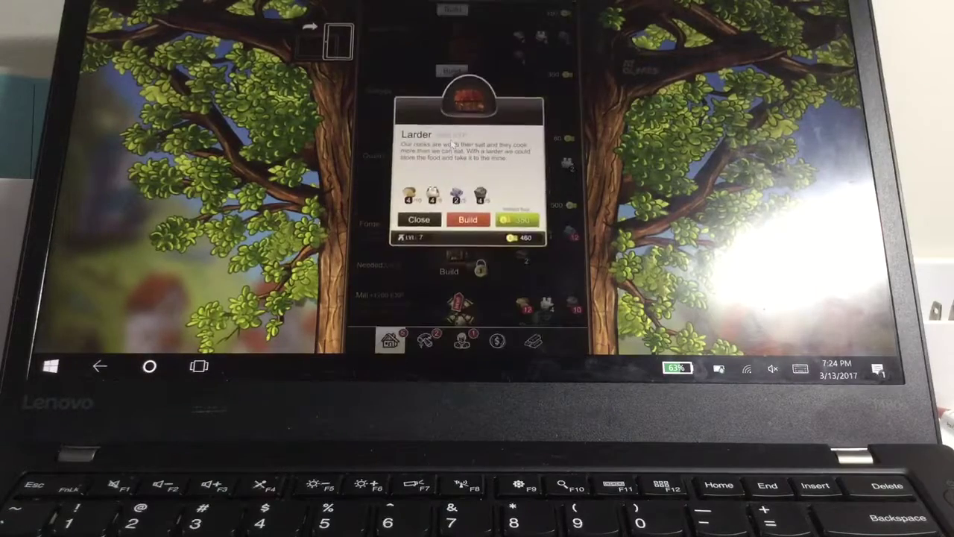